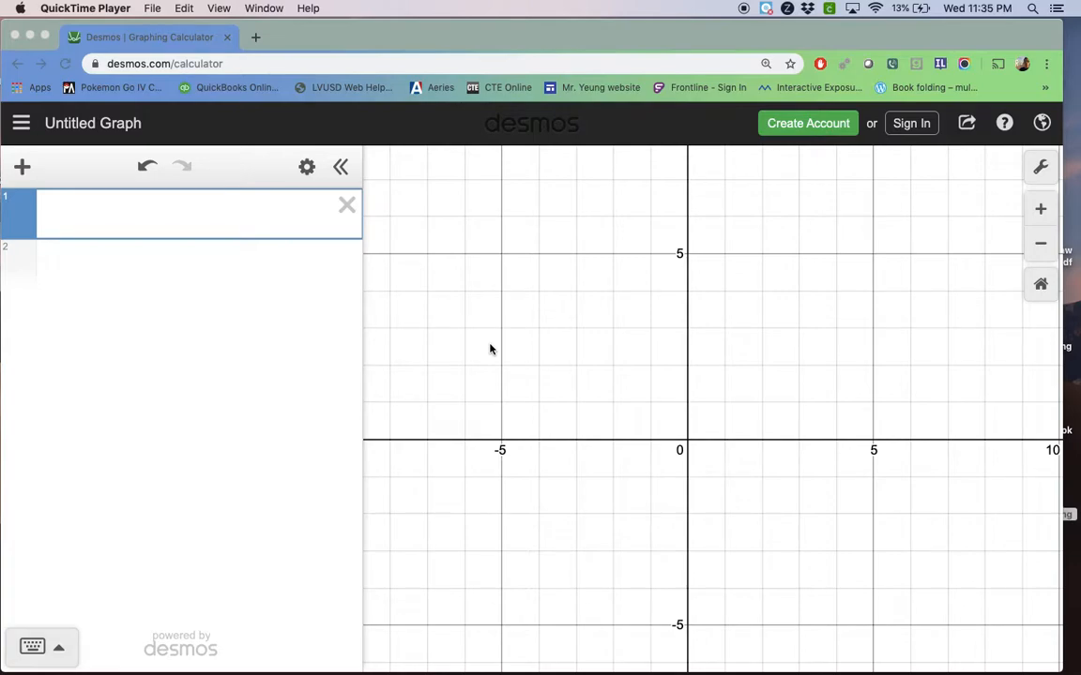
Plot the point (3, 4) in the first expression and delete it
{"action": "left_click", "coordinate": [288, 210]}
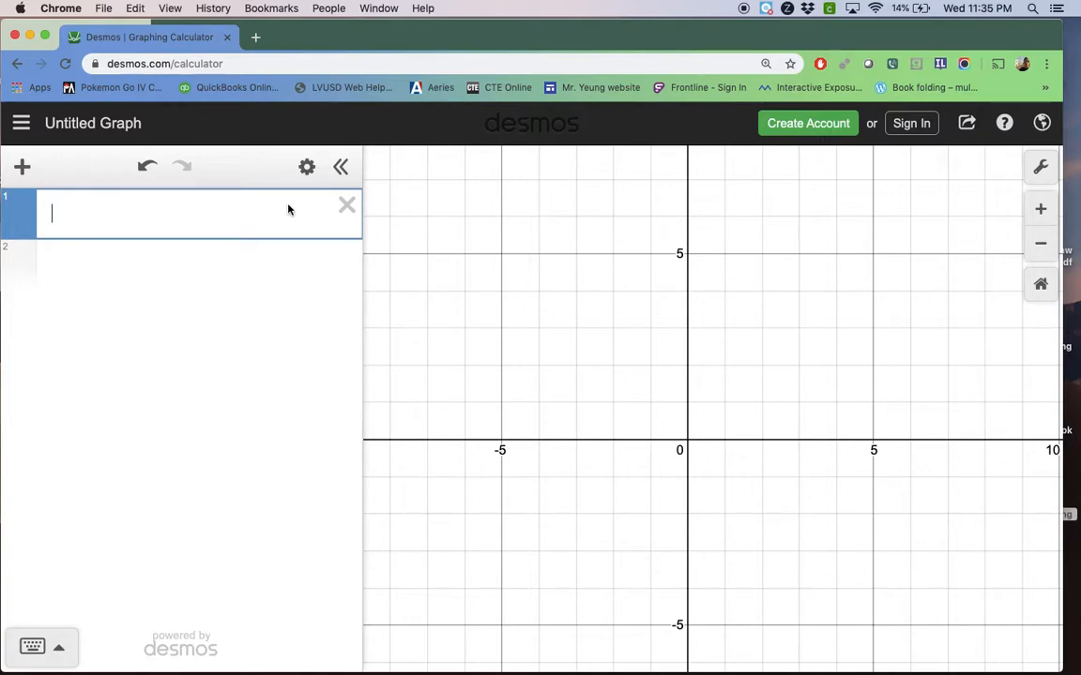
{"action": "type", "text": "()"}
{"action": "key", "text": "Left"}
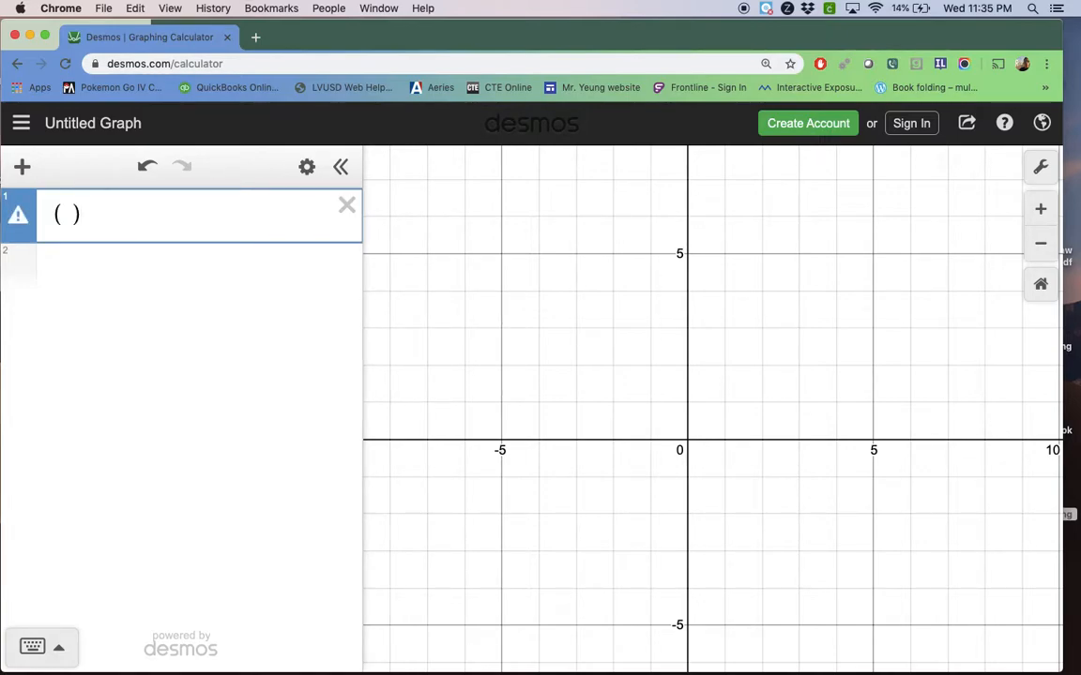
{"action": "type", "text": "3,4"}
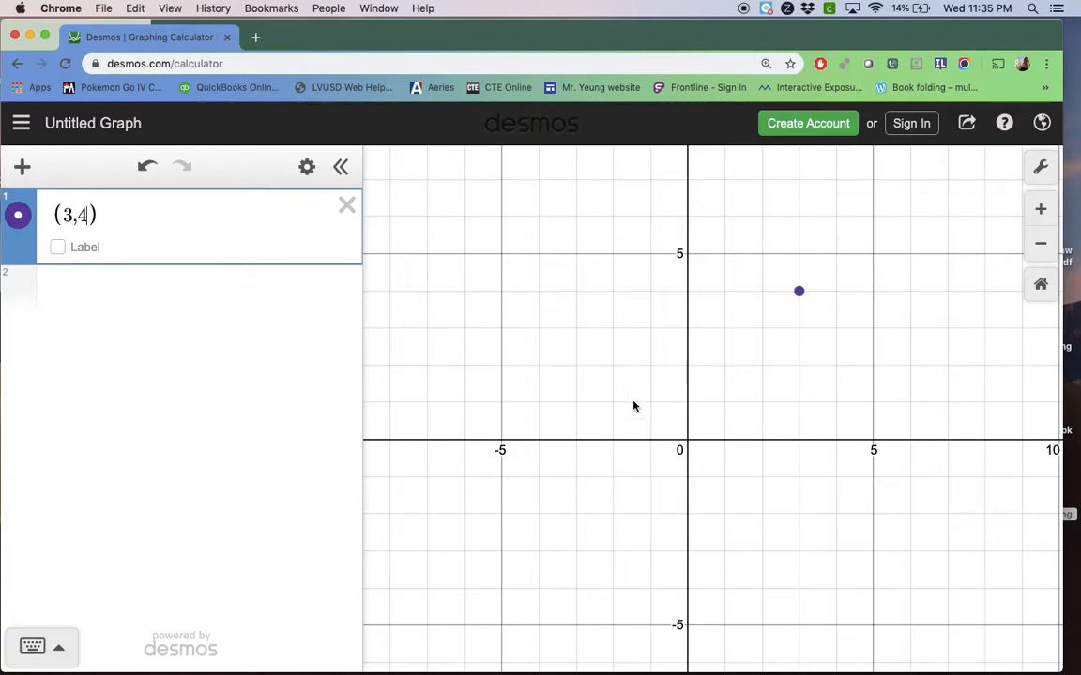
{"action": "left_click", "coordinate": [347, 205]}
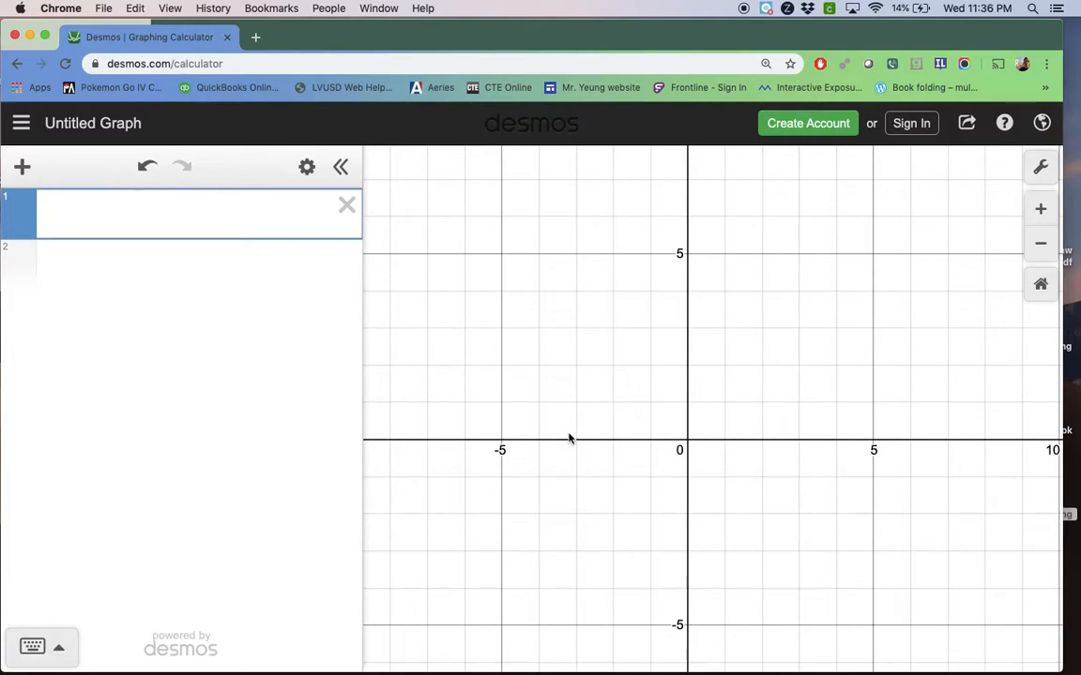
Graph the line y = x + 1 in the first expression
{"action": "type", "text": "y=x+1"}
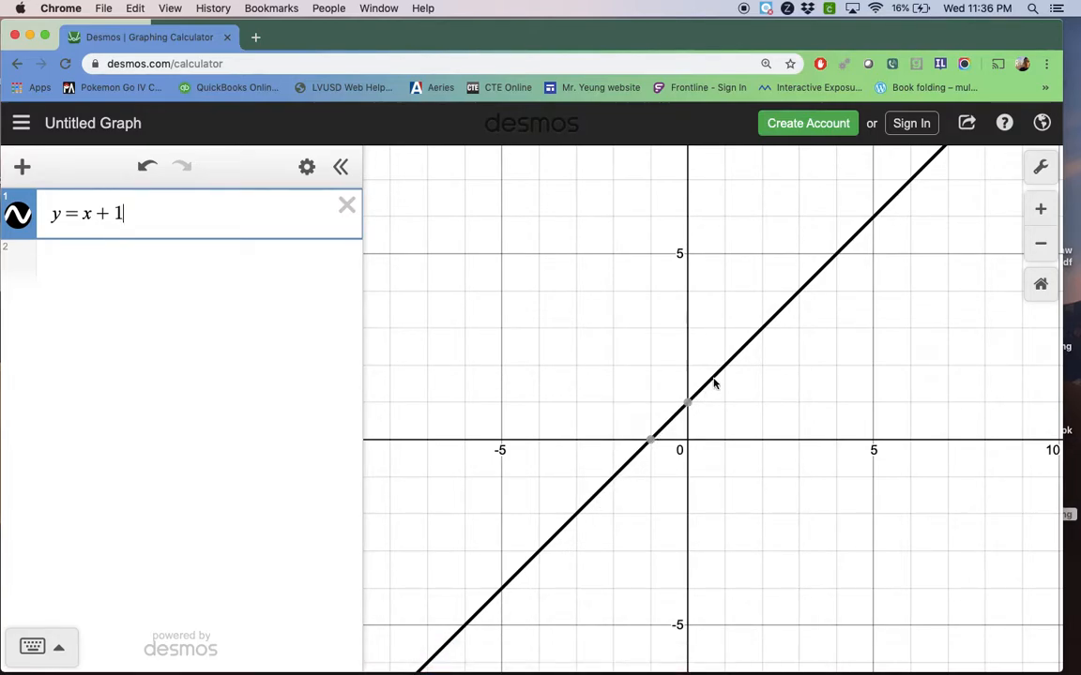
Inspect the coordinates of the line's y-intercept and compare them with the constant in its equation
{"action": "mouse_move", "coordinate": [691, 404]}
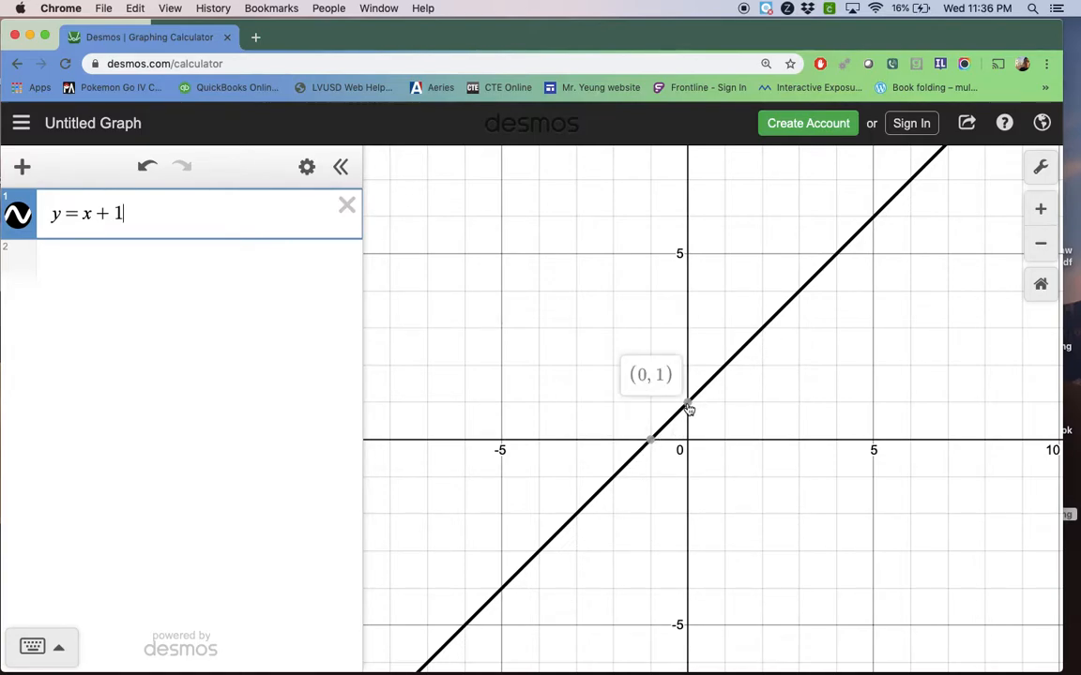
{"action": "left_click_drag", "start_coordinate": [123, 214], "coordinate": [106, 214]}
{"action": "left_click", "coordinate": [150, 213]}
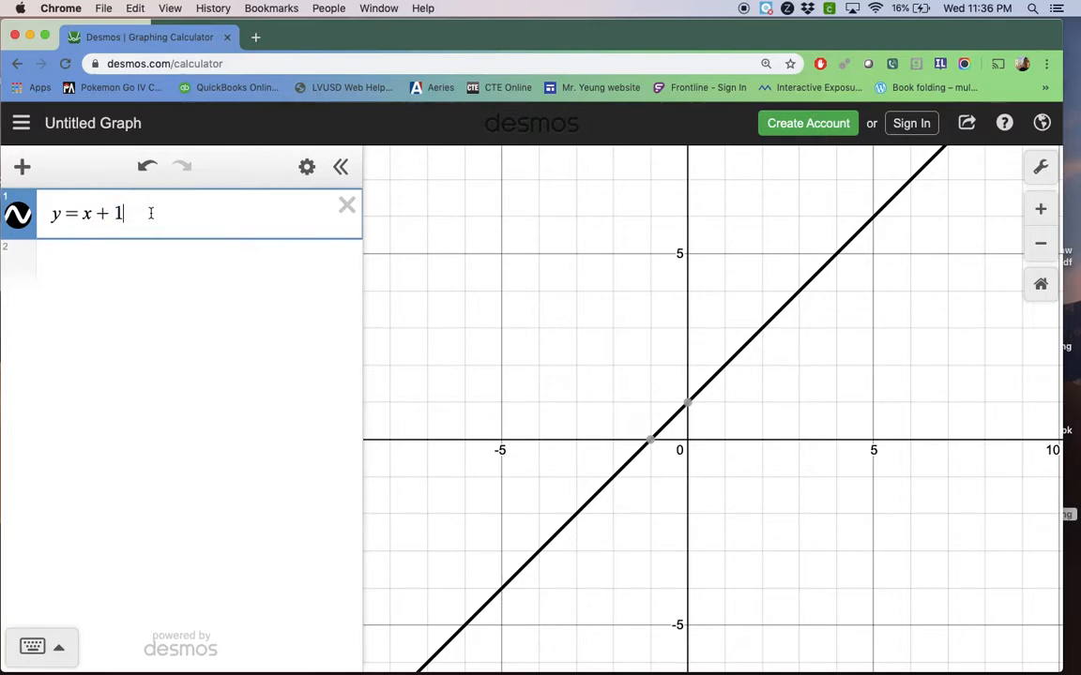
{"action": "mouse_move", "coordinate": [688, 408]}
{"action": "left_click", "coordinate": [689, 406]}
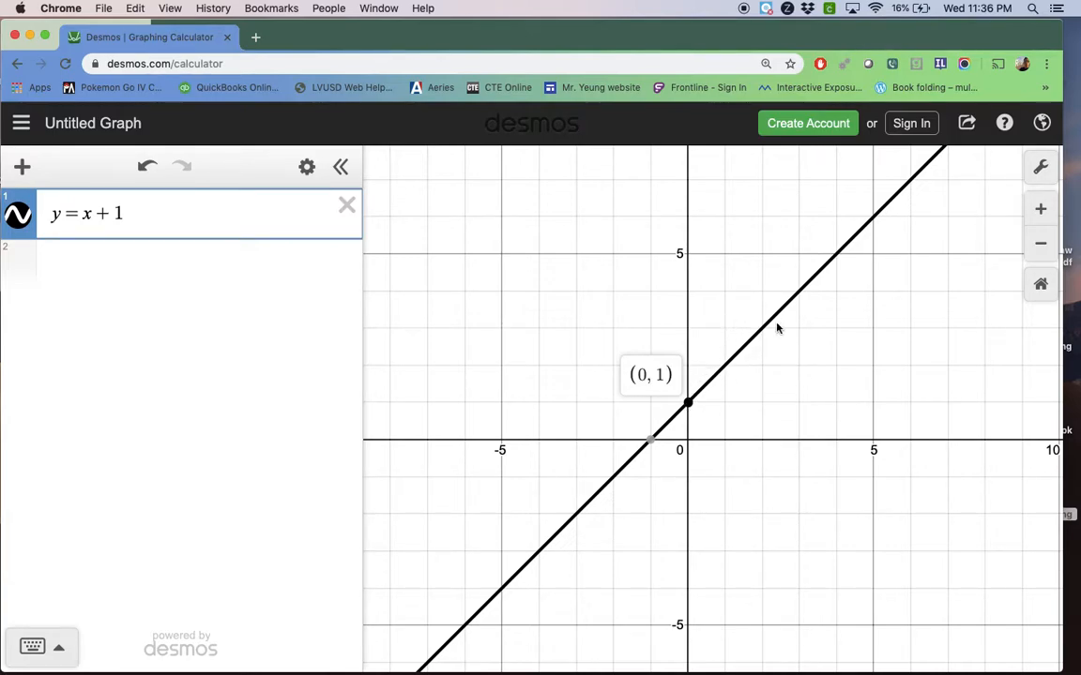
{"action": "left_click", "coordinate": [239, 214]}
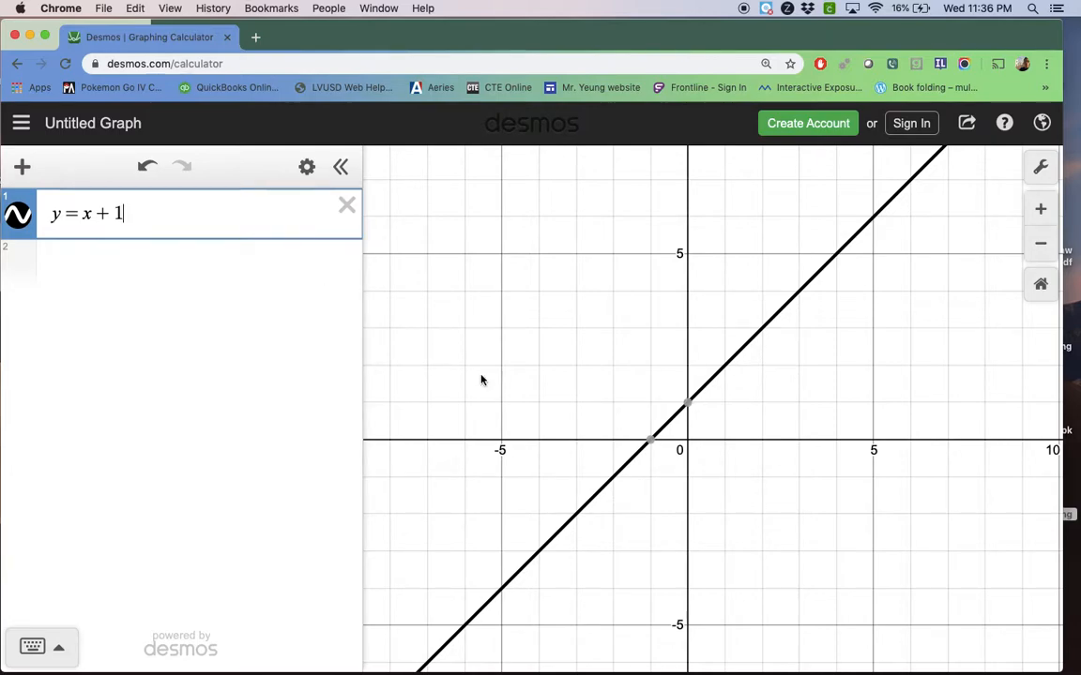
Add a second expression, y = x + 1, and toggle its graph off and on
{"action": "left_click", "coordinate": [307, 284]}
{"action": "type", "text": "y="}
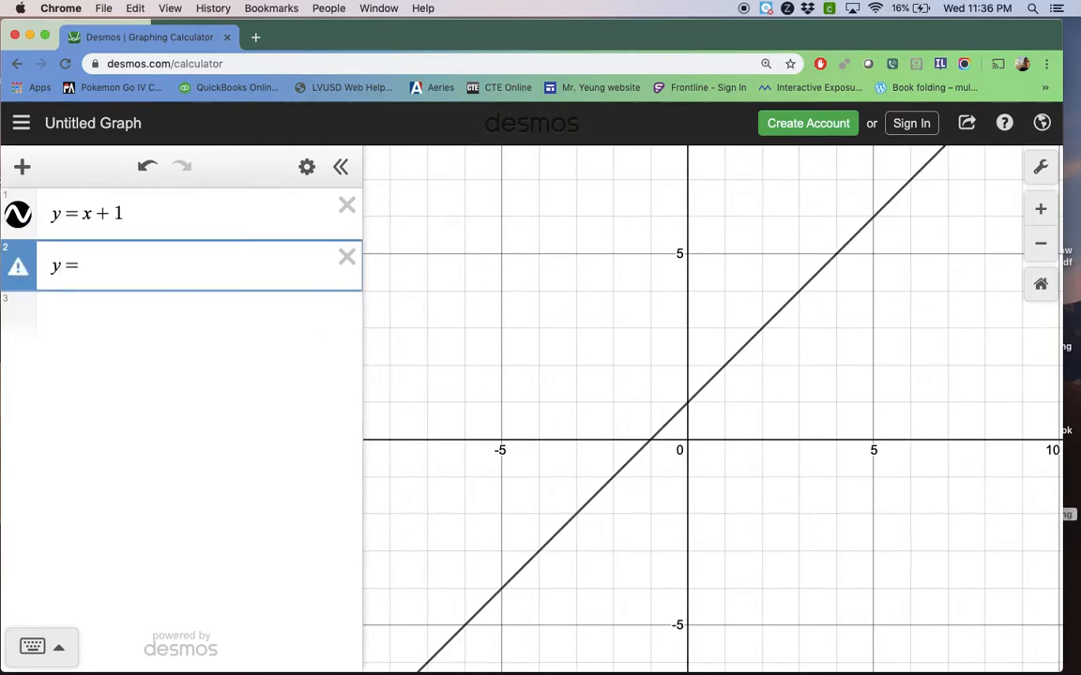
{"action": "type", "text": "x+1"}
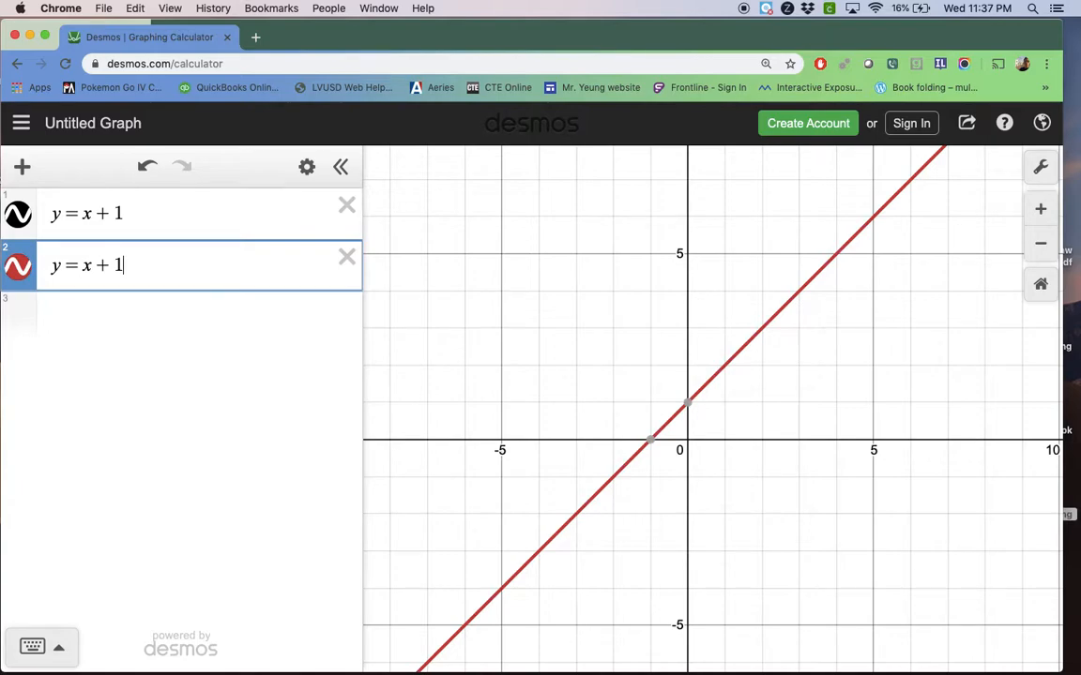
{"action": "left_click", "coordinate": [28, 269]}
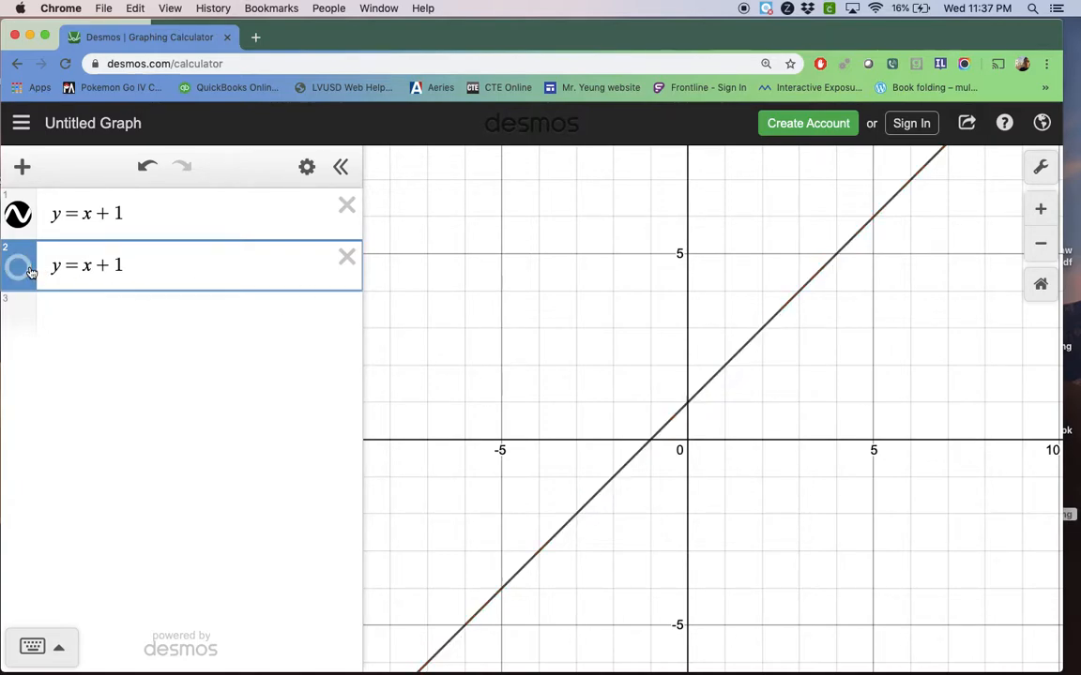
{"action": "left_click", "coordinate": [29, 269]}
Try the constants +2 and −2 in the second equation to shift its line up and down
{"action": "left_click", "coordinate": [138, 265]}
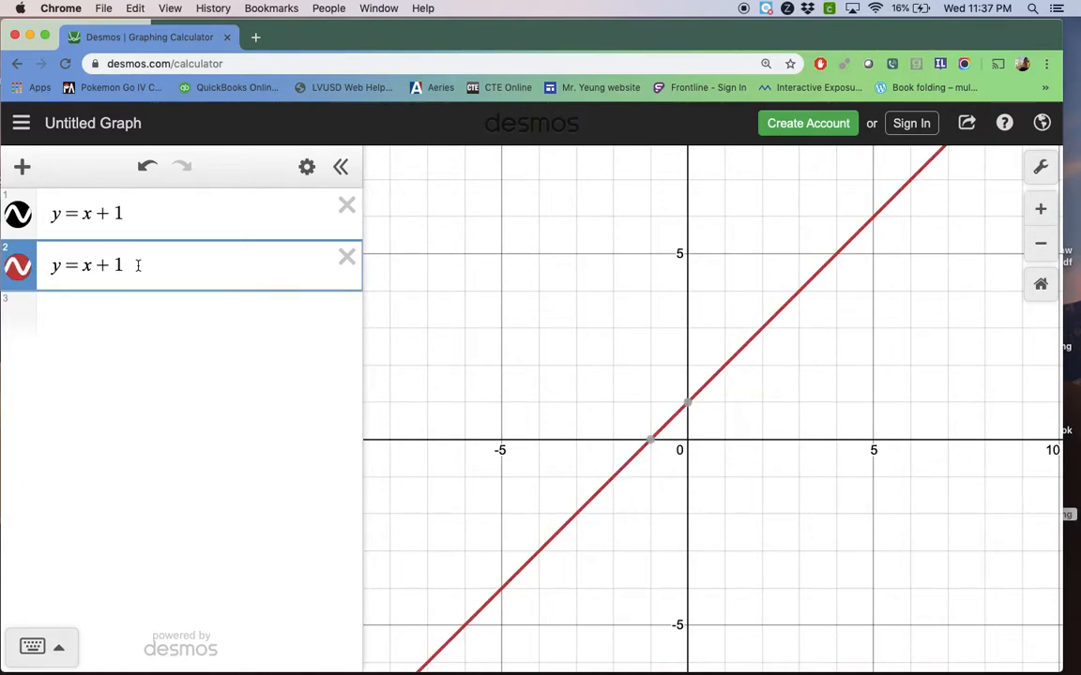
{"action": "key", "text": "BackSpace"}
{"action": "type", "text": "2"}
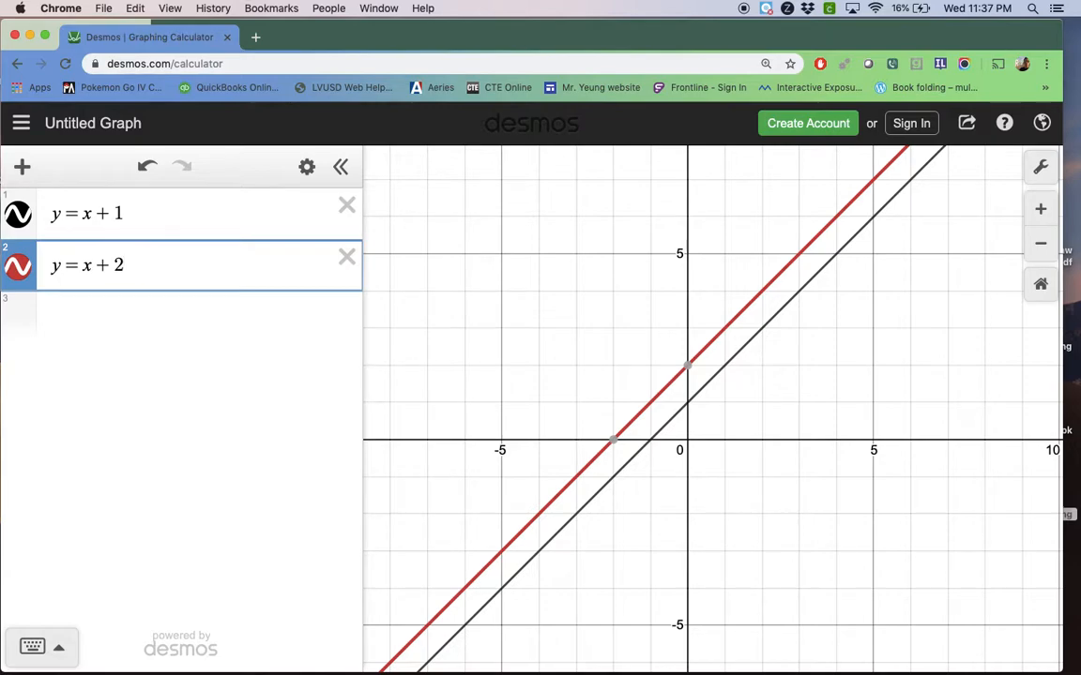
{"action": "key", "text": "BackSpace"}
{"action": "key", "text": "BackSpace"}
{"action": "type", "text": "-2"}
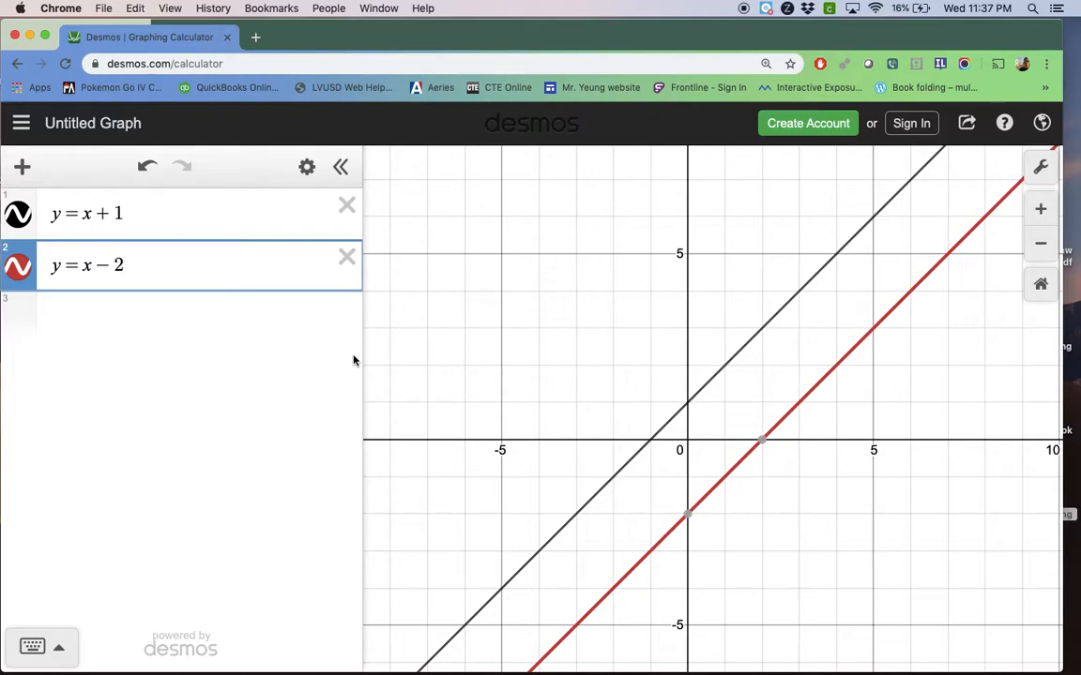
Set the second equation back to y = x + 1
{"action": "key", "text": "BackSpace"}
{"action": "key", "text": "BackSpace"}
{"action": "type", "text": "+1"}
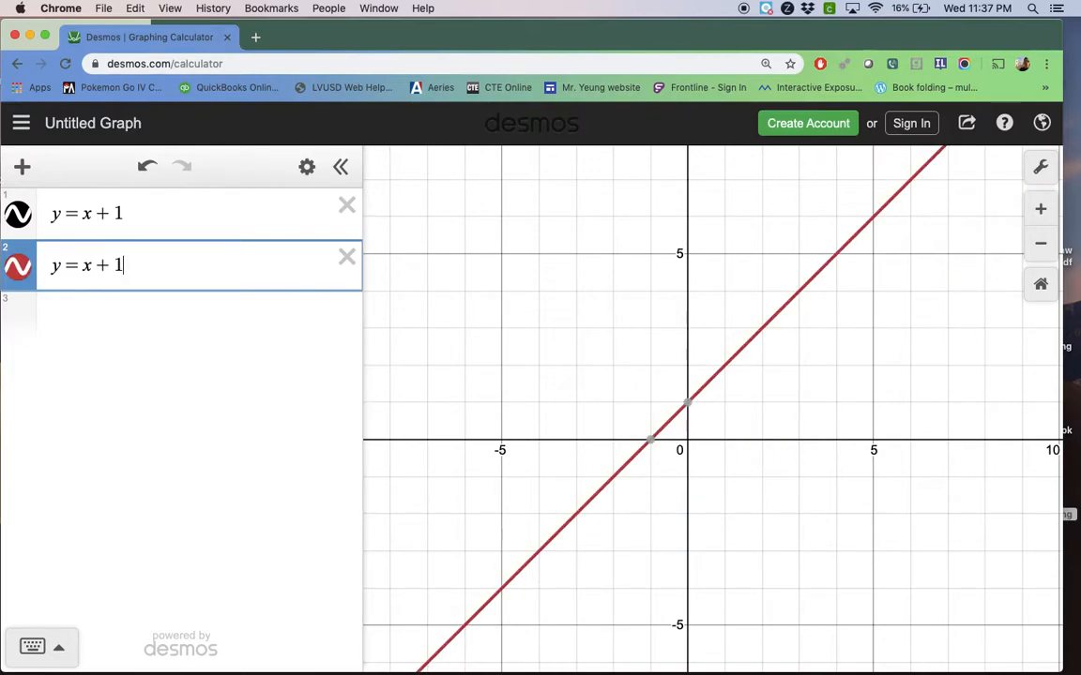
Give the second line a slope of 2 by changing its equation to y = 2x + 1
{"action": "key", "text": "Right"}
{"action": "key", "text": "Left"}
{"action": "key", "text": "Left"}
{"action": "key", "text": "Right"}
{"action": "key", "text": "Right"}
{"action": "key", "text": "Left"}
{"action": "key", "text": "Left"}
{"action": "key", "text": "Left"}
{"action": "type", "text": "2"}
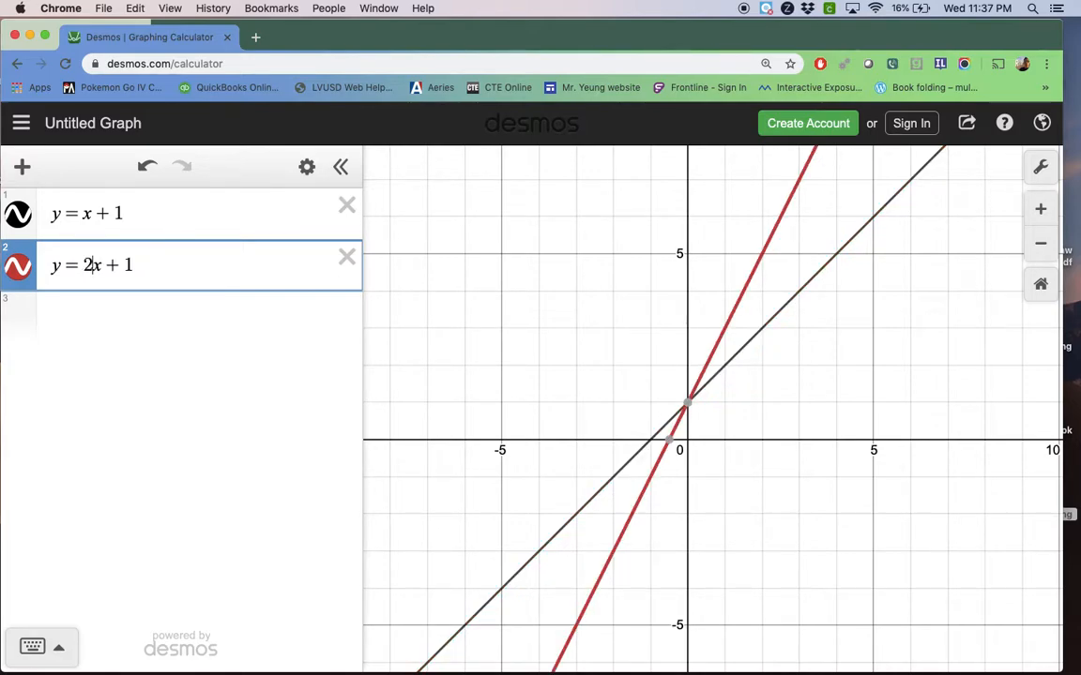
Replace the slope in the second equation so it reads y = −x + 1
{"action": "key", "text": "BackSpace"}
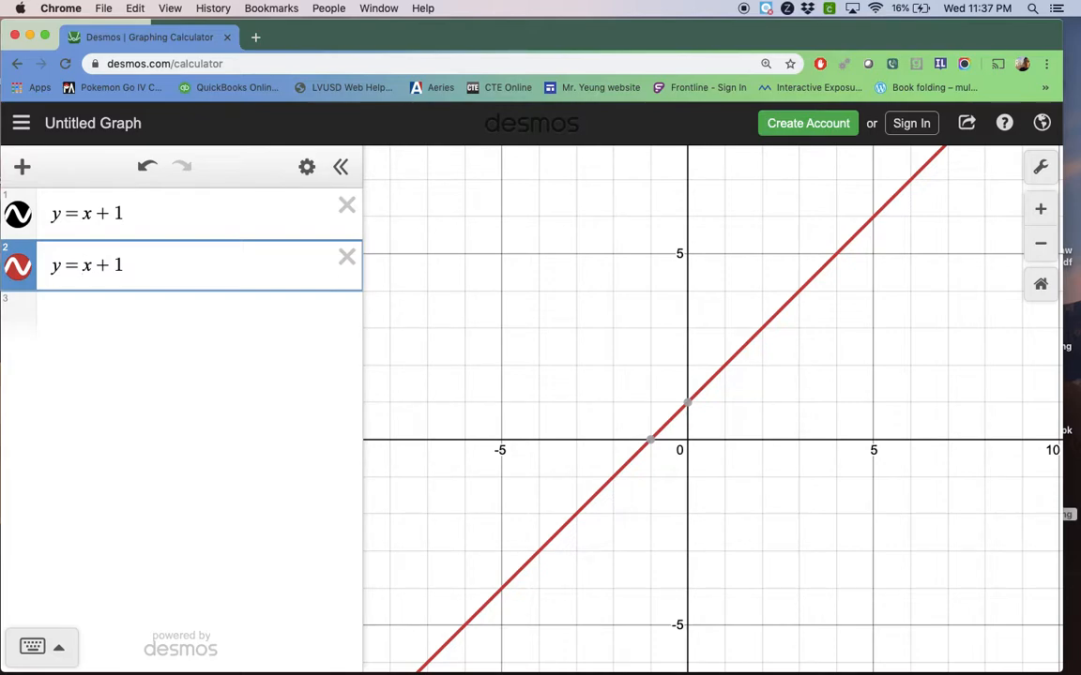
{"action": "type", "text": "-"}
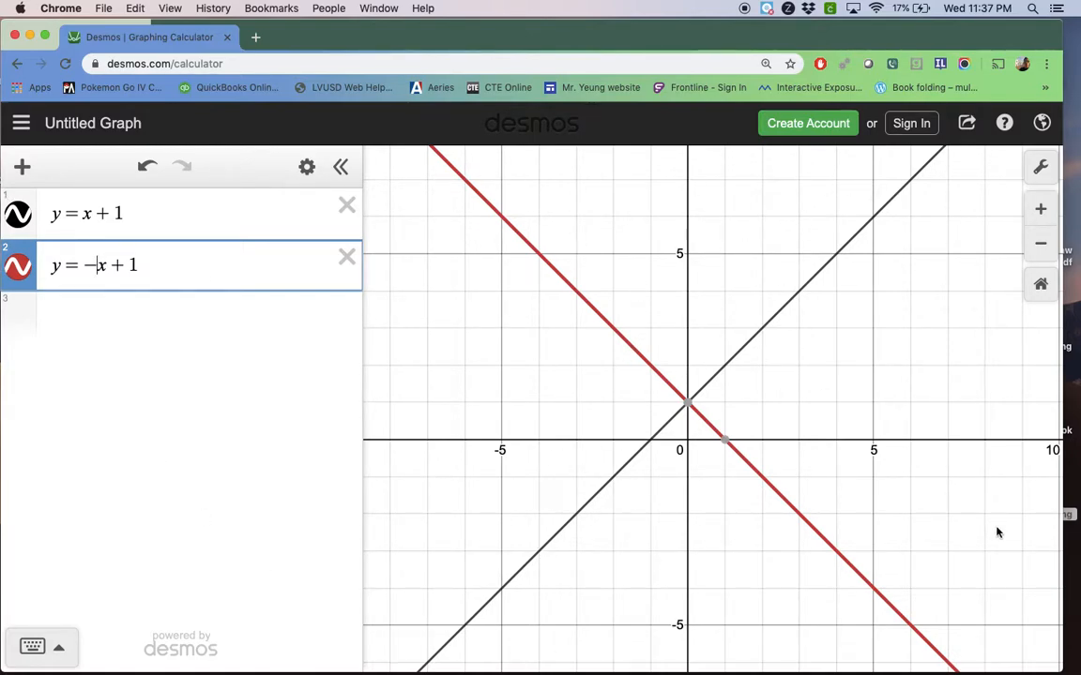
{"action": "mouse_move", "coordinate": [691, 407]}
Restrict the first line, y = x + 1, to the domain {−1 ≤ x ≤ 0}
{"action": "left_click", "coordinate": [204, 236]}
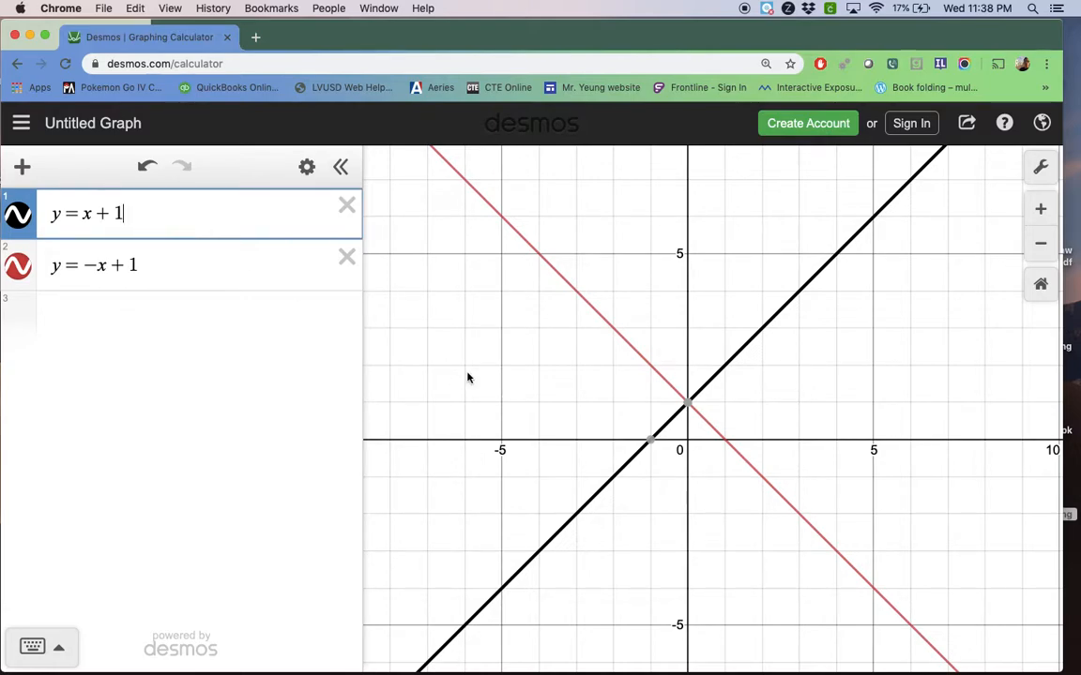
{"action": "mouse_move", "coordinate": [651, 464]}
{"action": "type", "text": "{"}
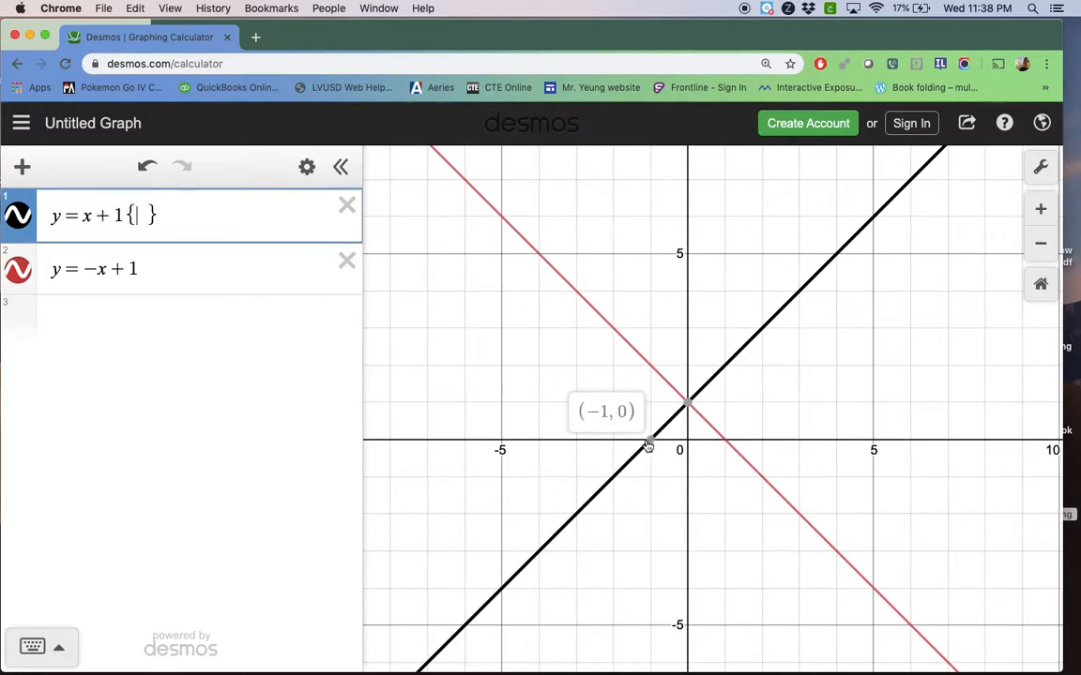
{"action": "type", "text": "-1<"}
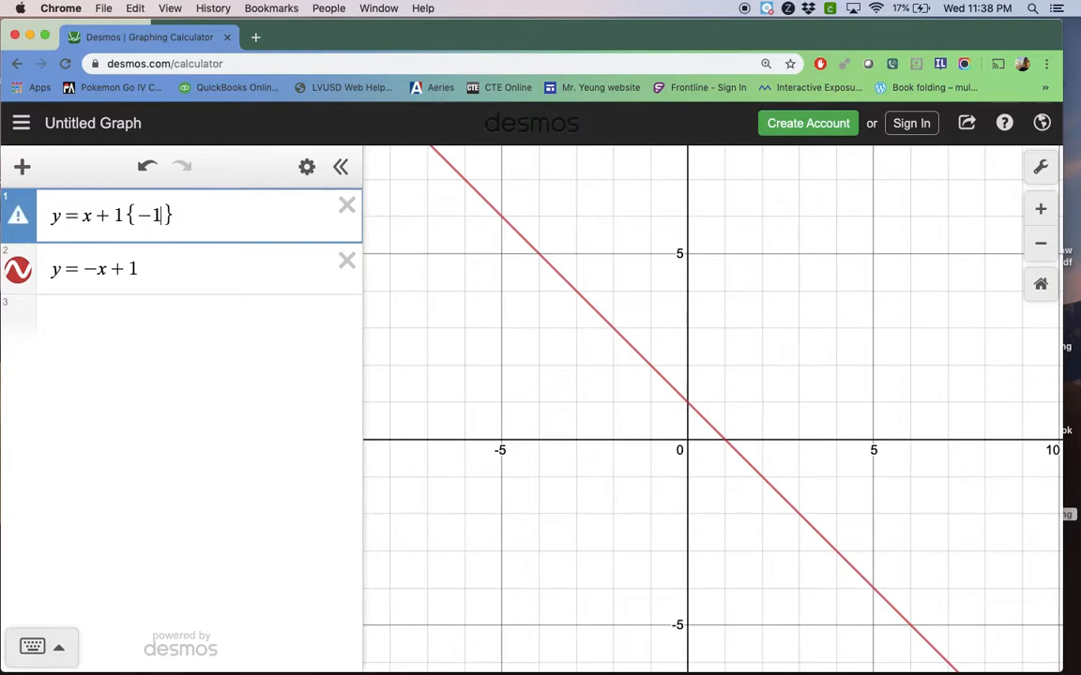
{"action": "type", "text": "=x<"}
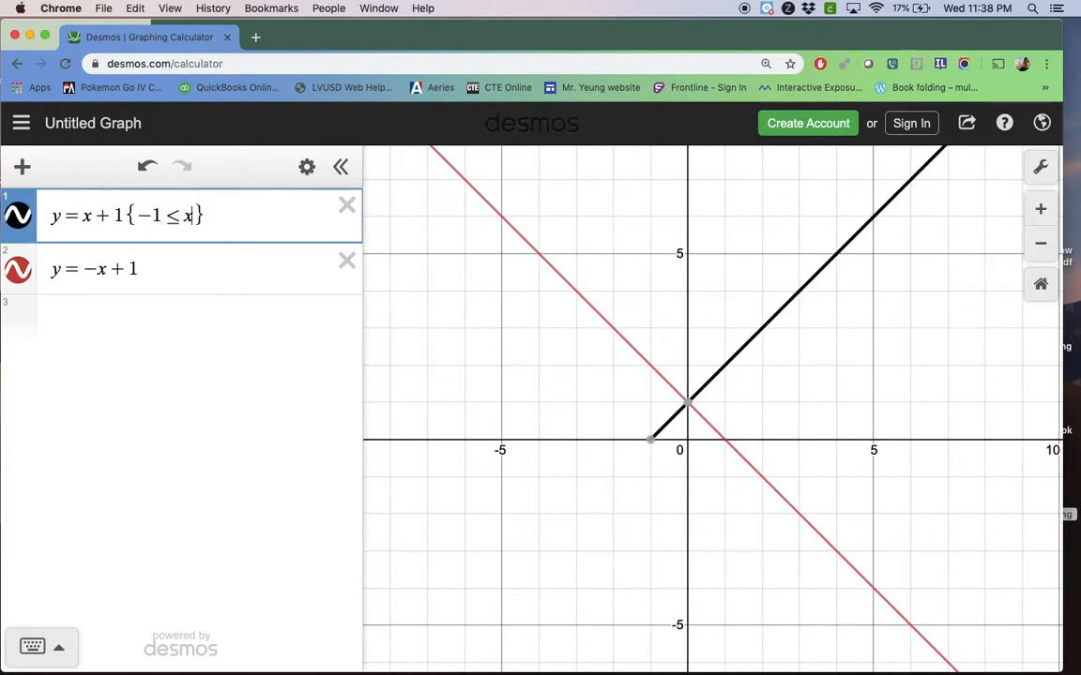
{"action": "type", "text": "="}
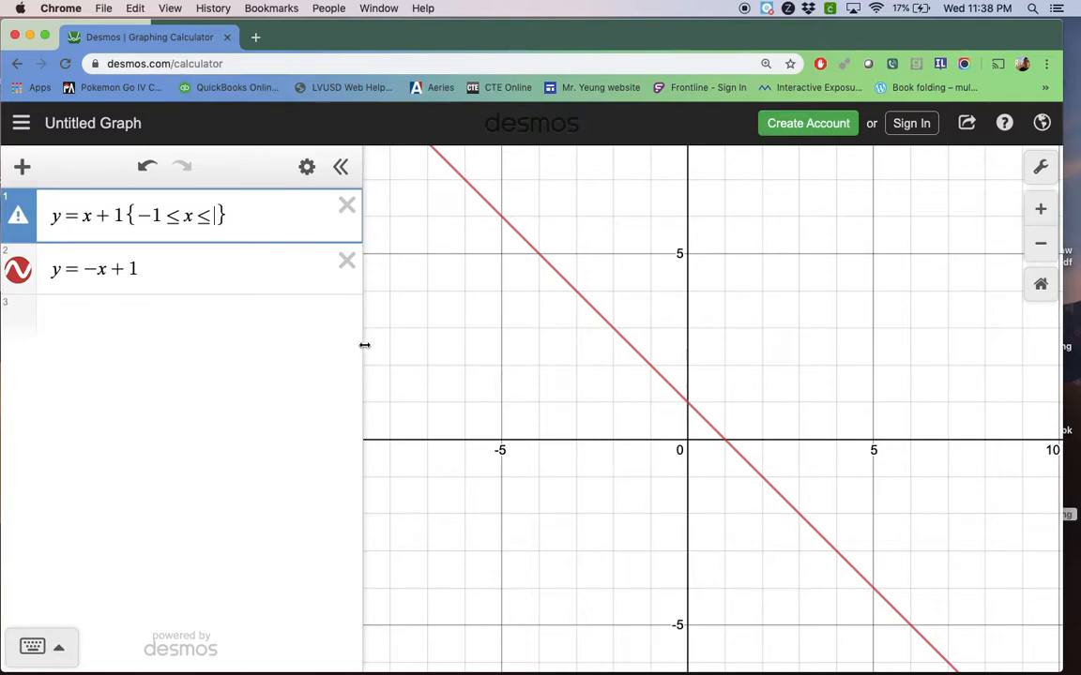
{"action": "type", "text": "0"}
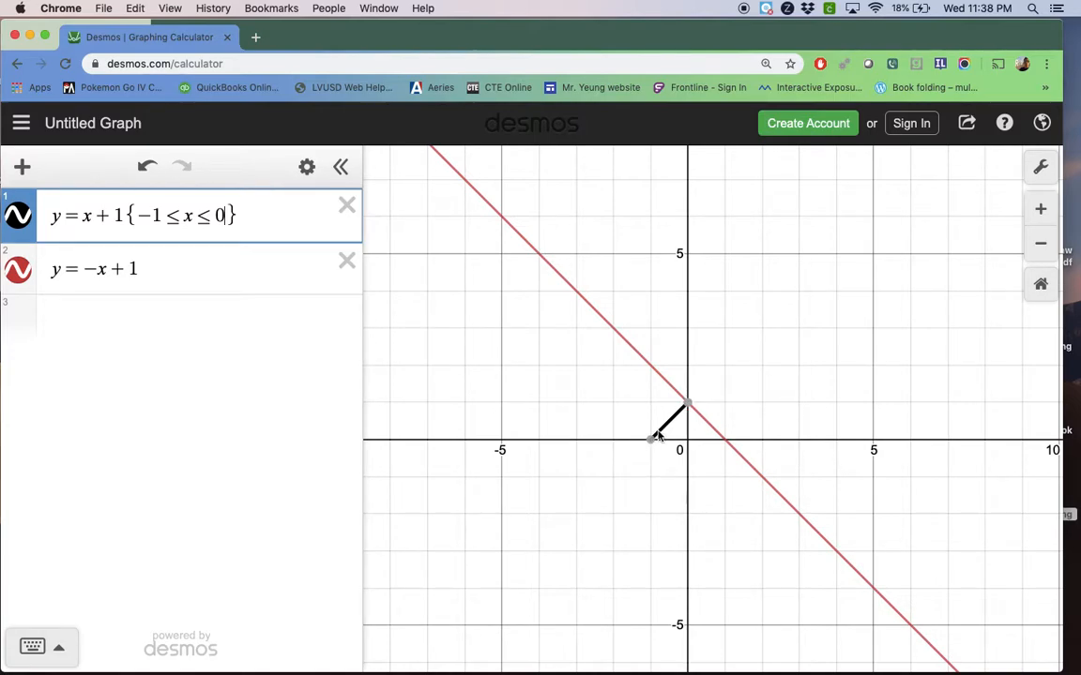
Restrict the second line, y = −x + 1, to the domain {0 ≤ x ≤ 1}
{"action": "left_click", "coordinate": [194, 270]}
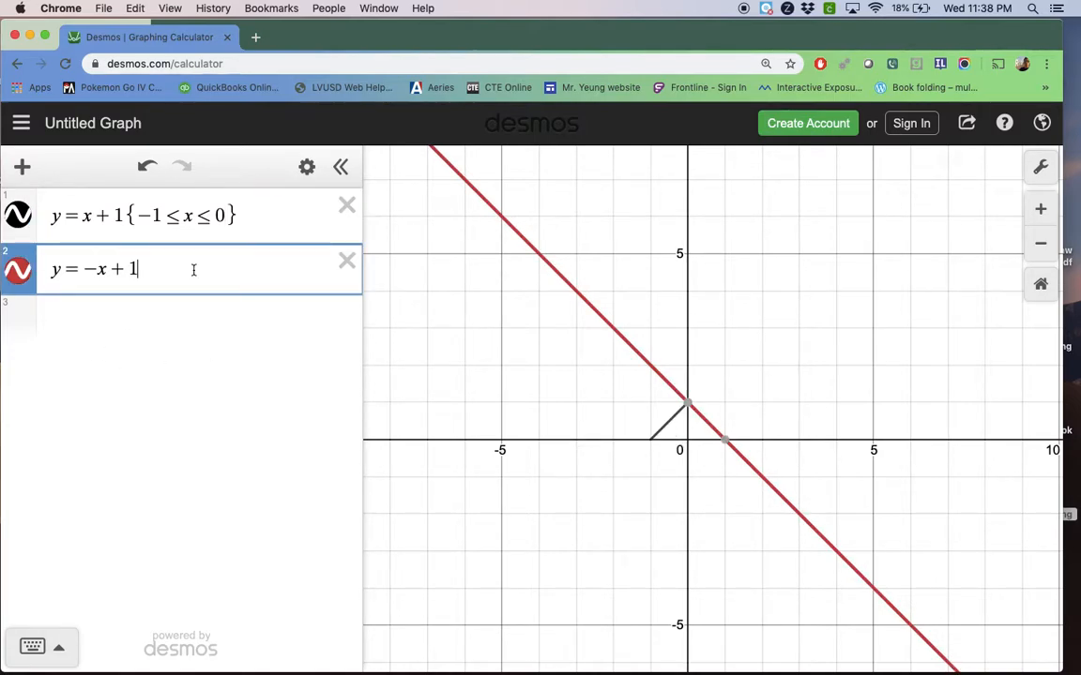
{"action": "type", "text": "{"}
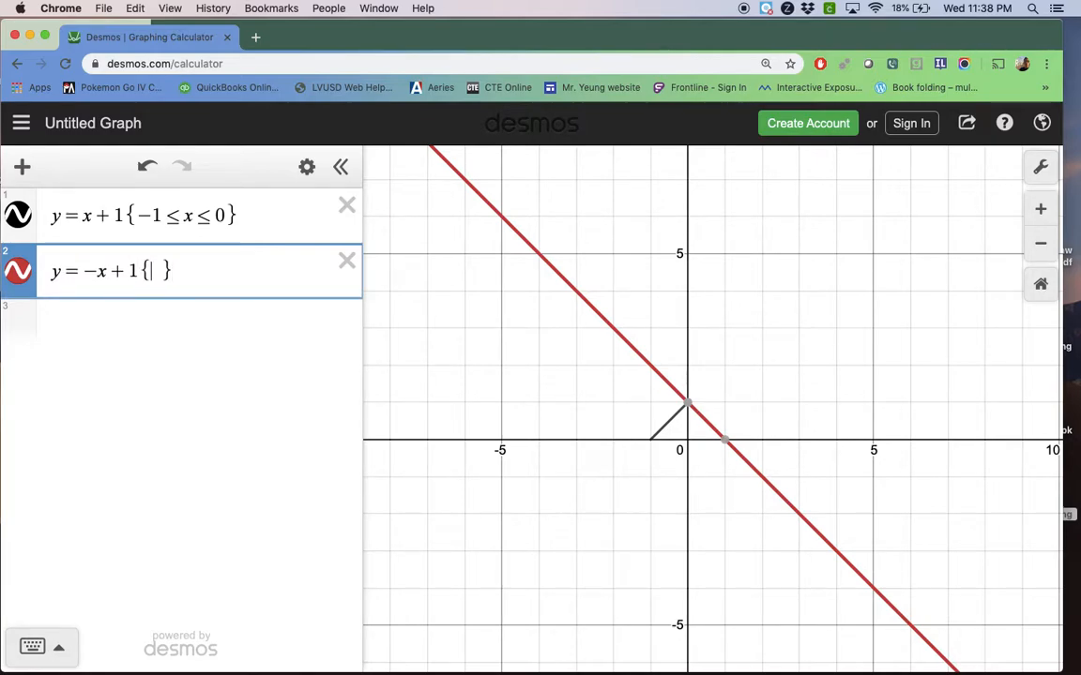
{"action": "type", "text": "0<="}
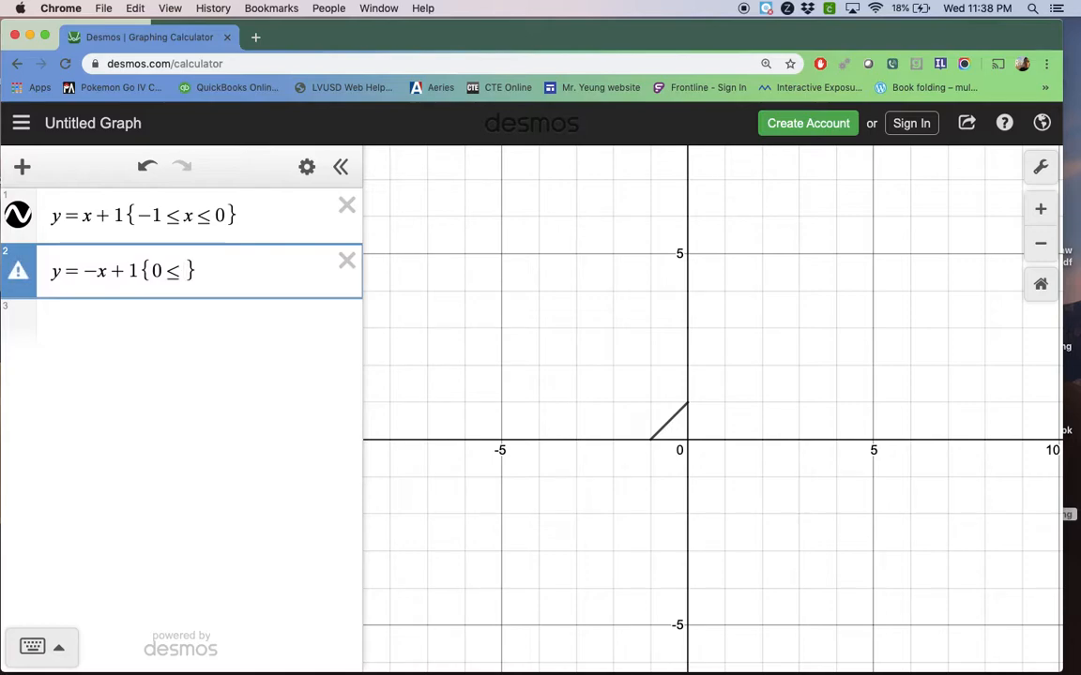
{"action": "type", "text": "x<=1"}
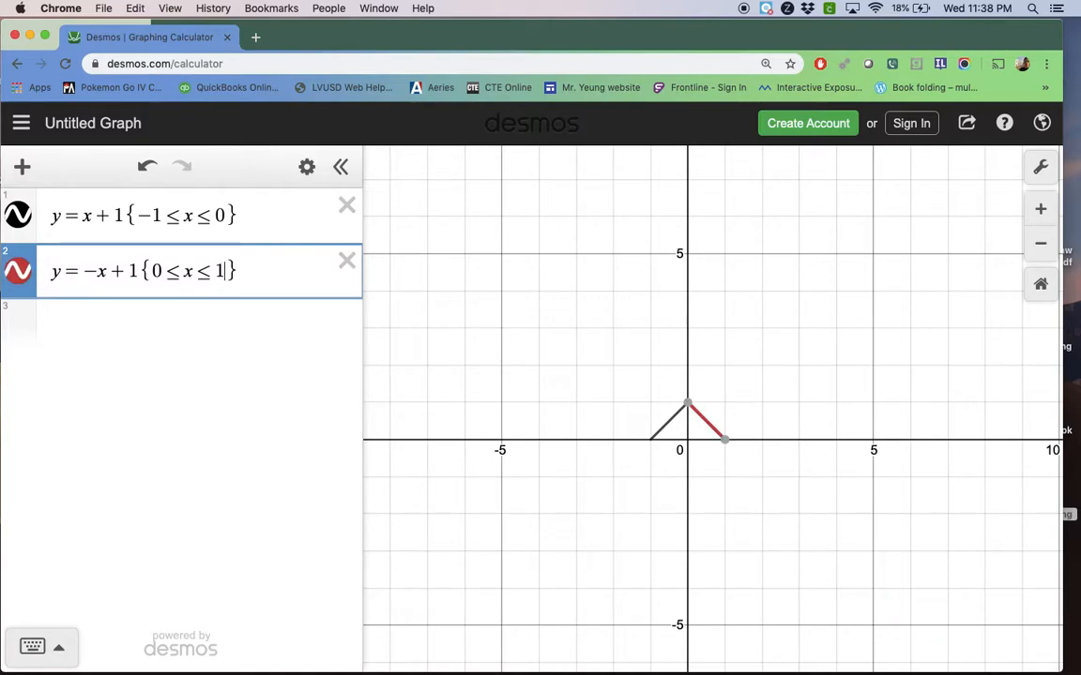
{"action": "left_click", "coordinate": [617, 545]}
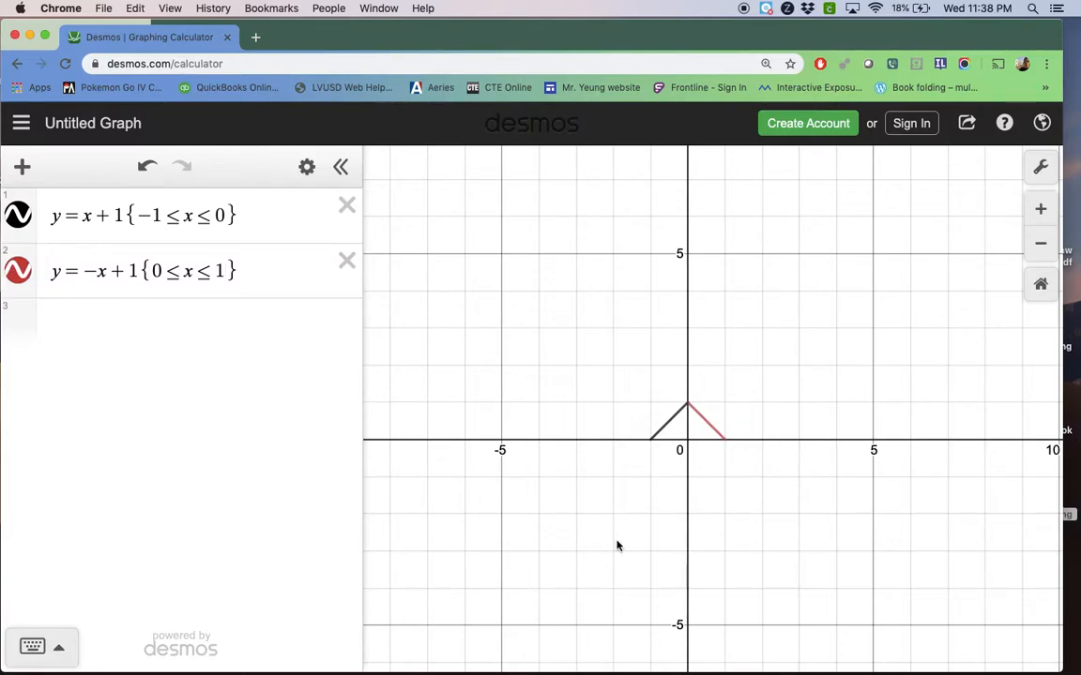
Toggle the first line's graph off and on, and briefly view the expression list's editing options
{"action": "left_click", "coordinate": [18, 218]}
{"action": "left_click", "coordinate": [18, 219]}
{"action": "left_click", "coordinate": [307, 166]}
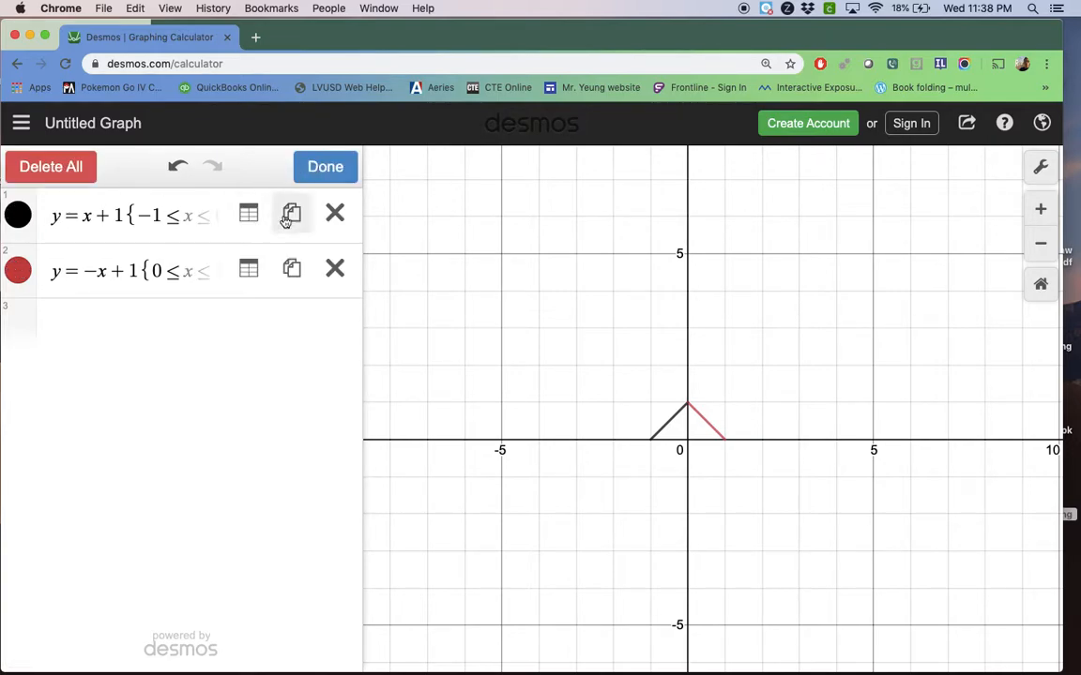
{"action": "left_click", "coordinate": [308, 174]}
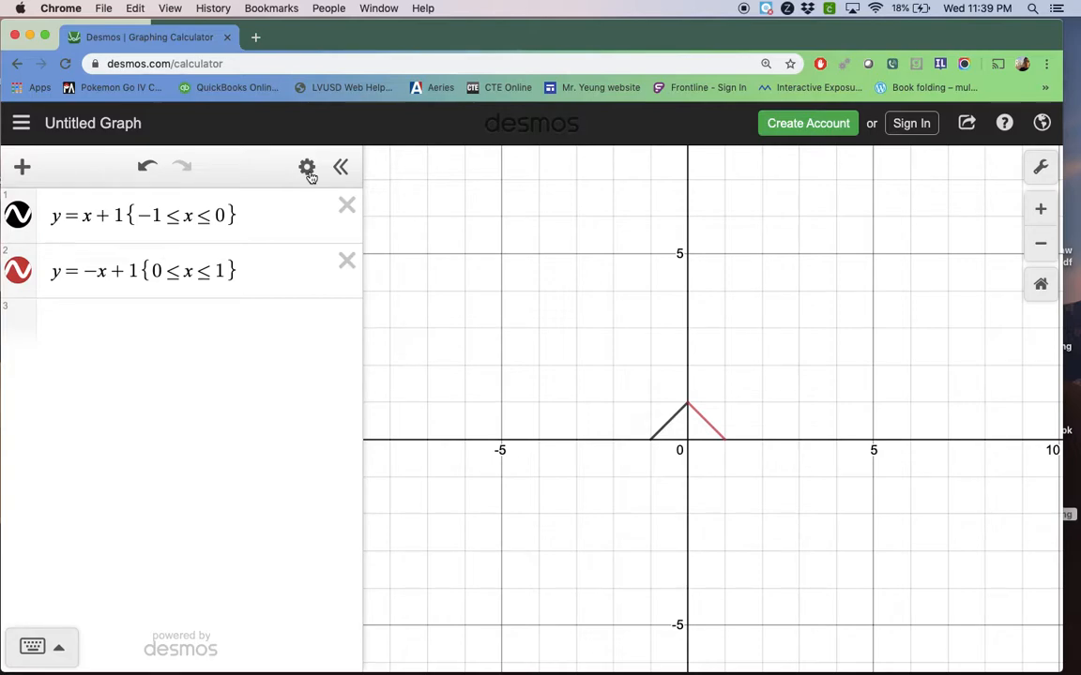
Add an empty third expression below the second equation and deselect it
{"action": "left_click", "coordinate": [267, 265]}
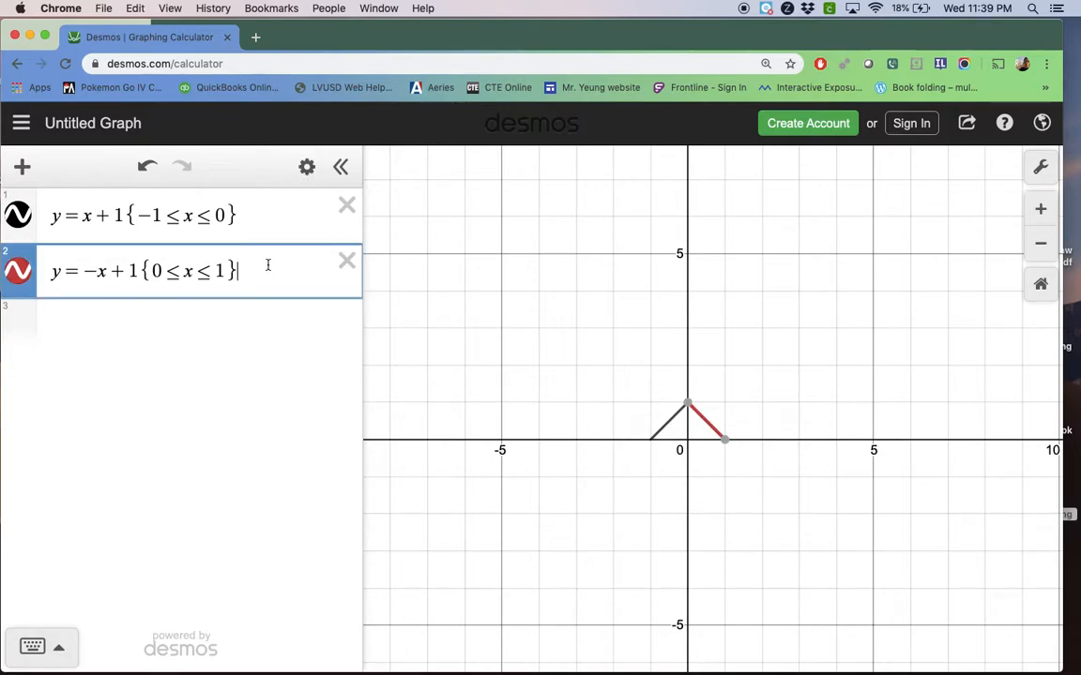
{"action": "key", "text": "Return"}
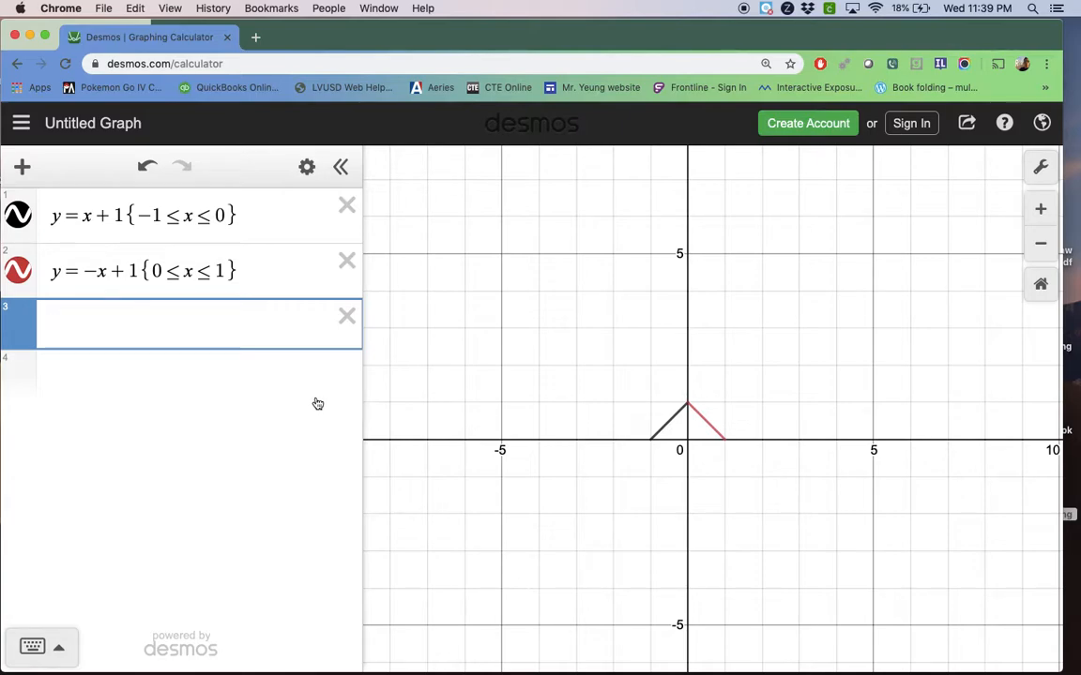
{"action": "left_click", "coordinate": [518, 458]}
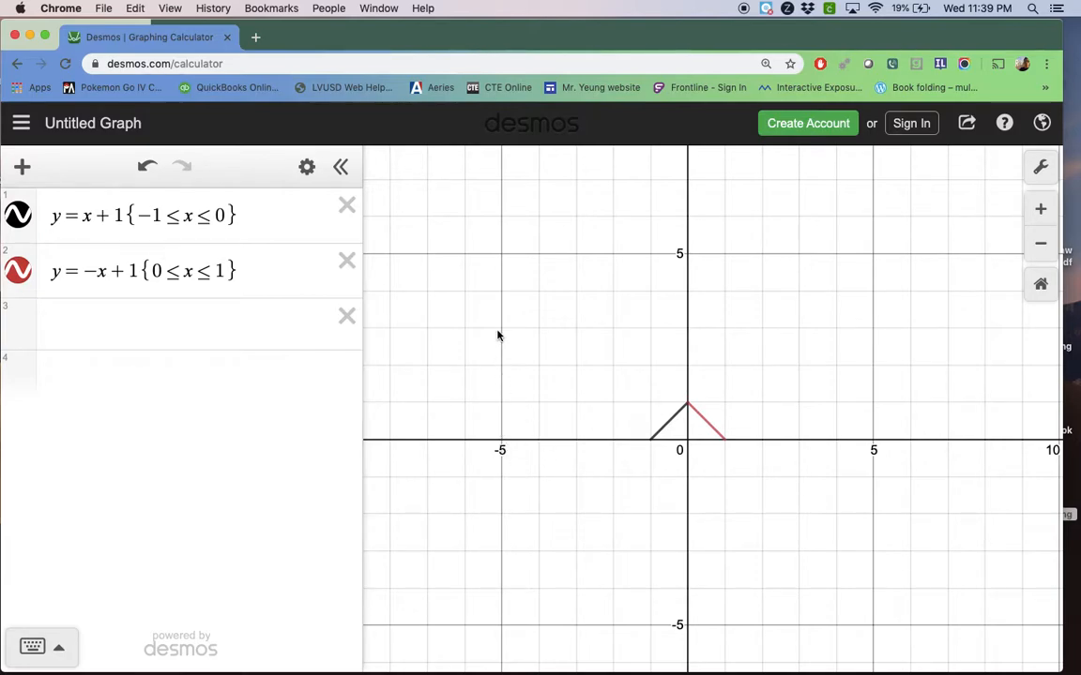
Graph the vertical line x = −5 in the empty third expression
{"action": "left_click", "coordinate": [95, 318]}
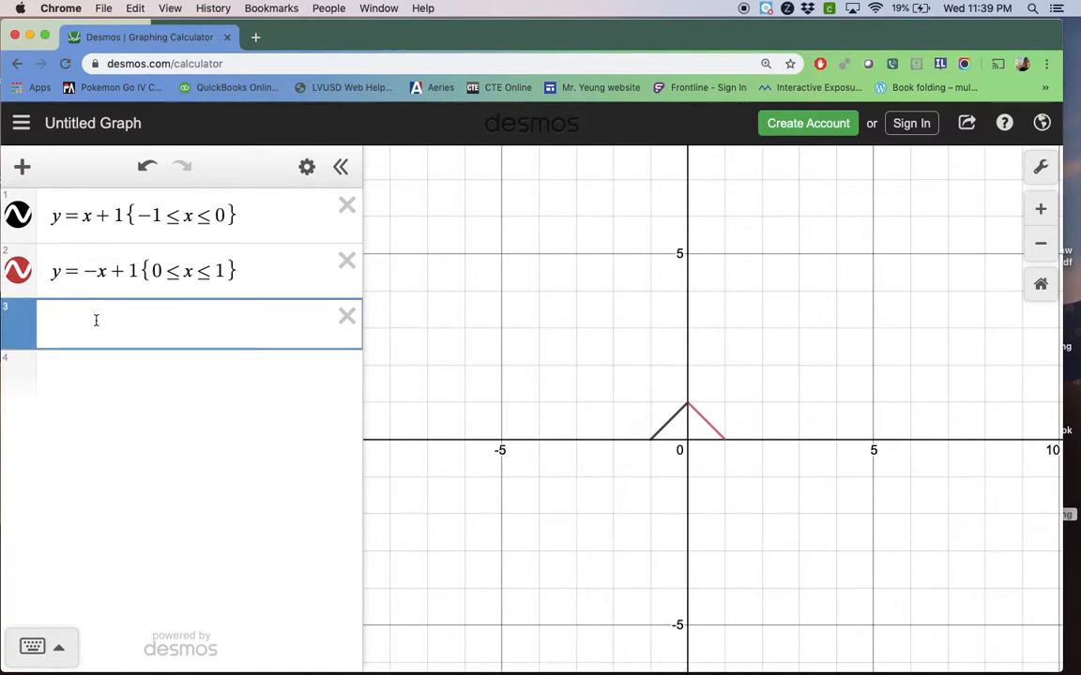
{"action": "type", "text": "x="}
{"action": "type", "text": "-5"}
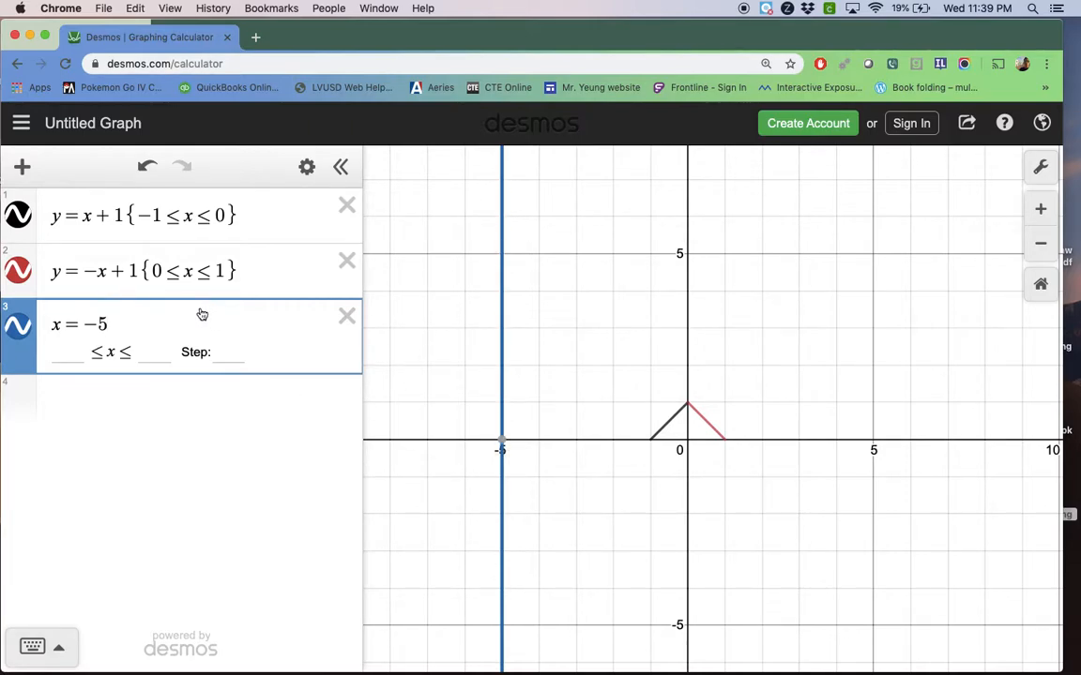
Restrict the vertical line x = −5 to the range {−2 ≤ y ≤ 5}
{"action": "type", "text": "{"}
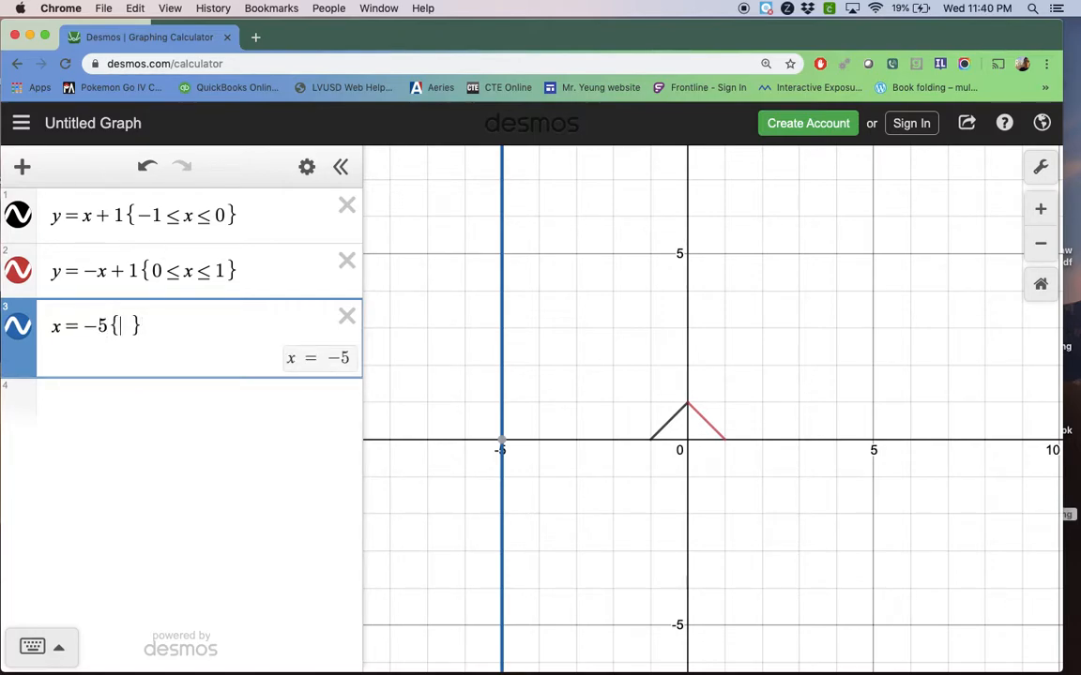
{"action": "type", "text": "<=y"}
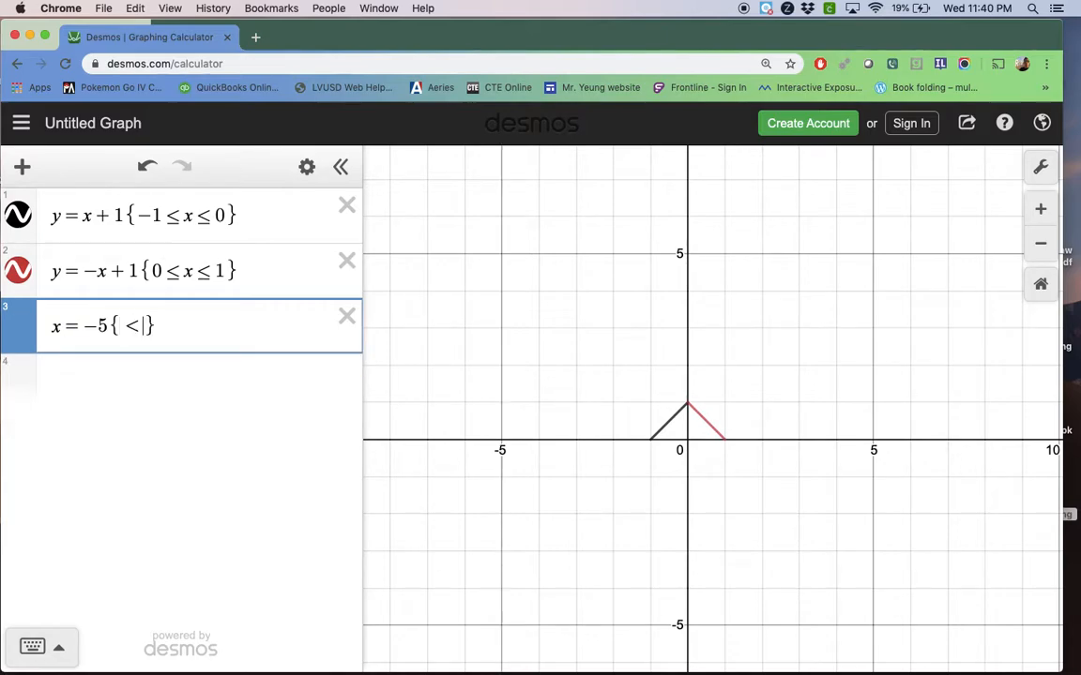
{"action": "type", "text": "<"}
{"action": "key", "text": "Left"}
{"action": "type", "text": "-2"}
{"action": "key", "text": "Right"}
{"action": "key", "text": "Right"}
{"action": "key", "text": "Right"}
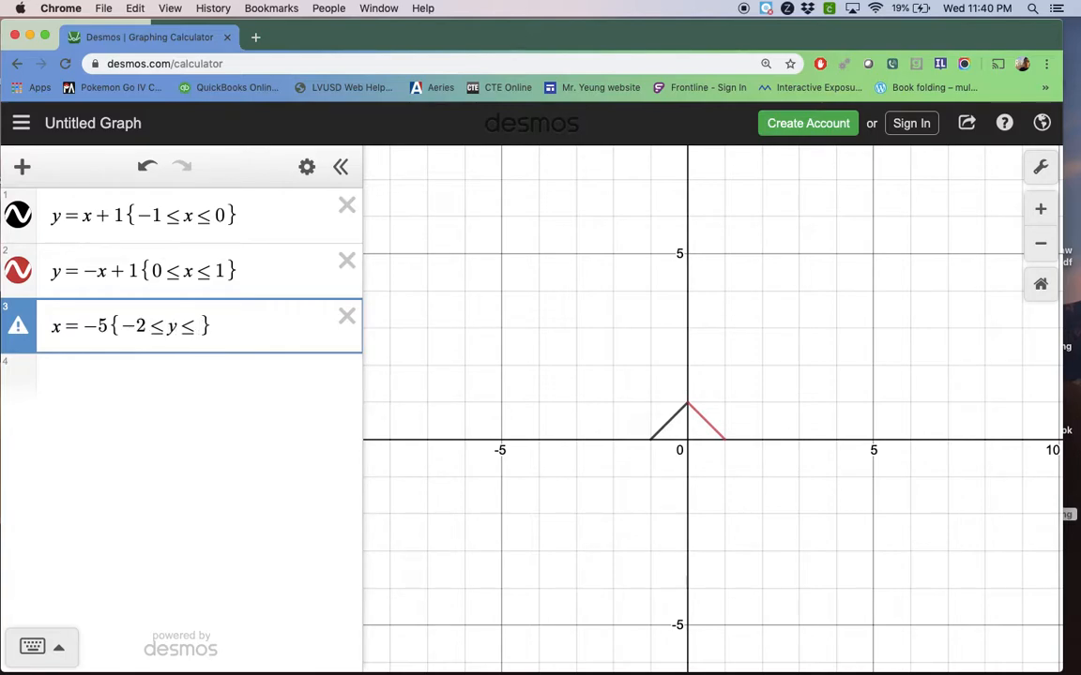
{"action": "type", "text": "5"}
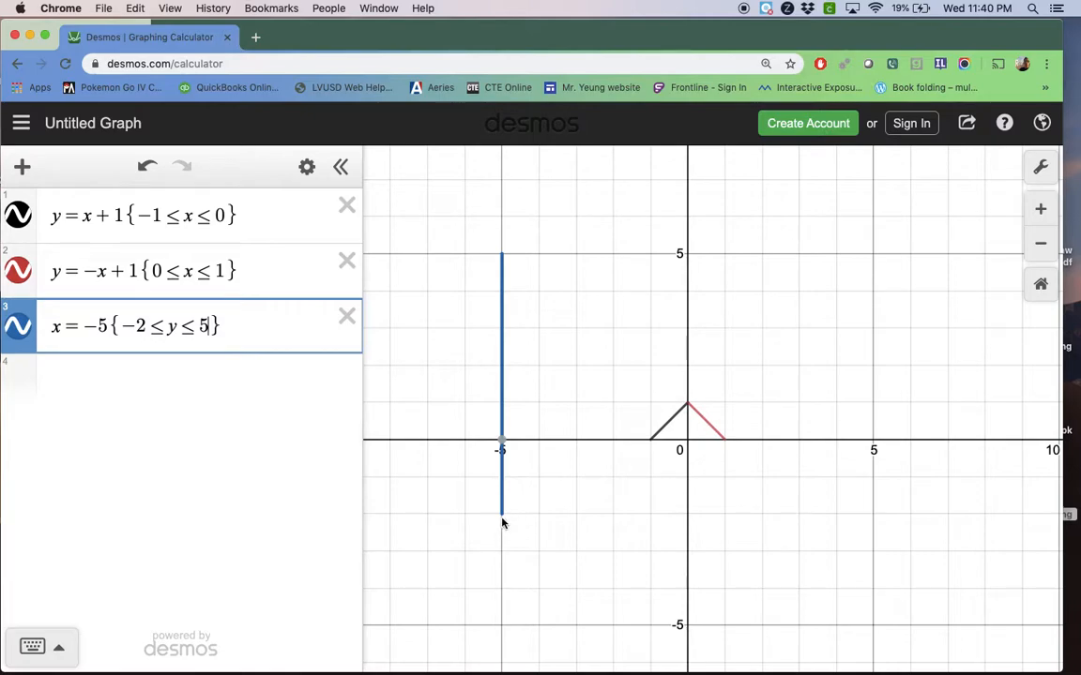
Inspect the coordinates along the vertical segment, from its lower endpoint to its upper endpoint
{"action": "mouse_move", "coordinate": [503, 516]}
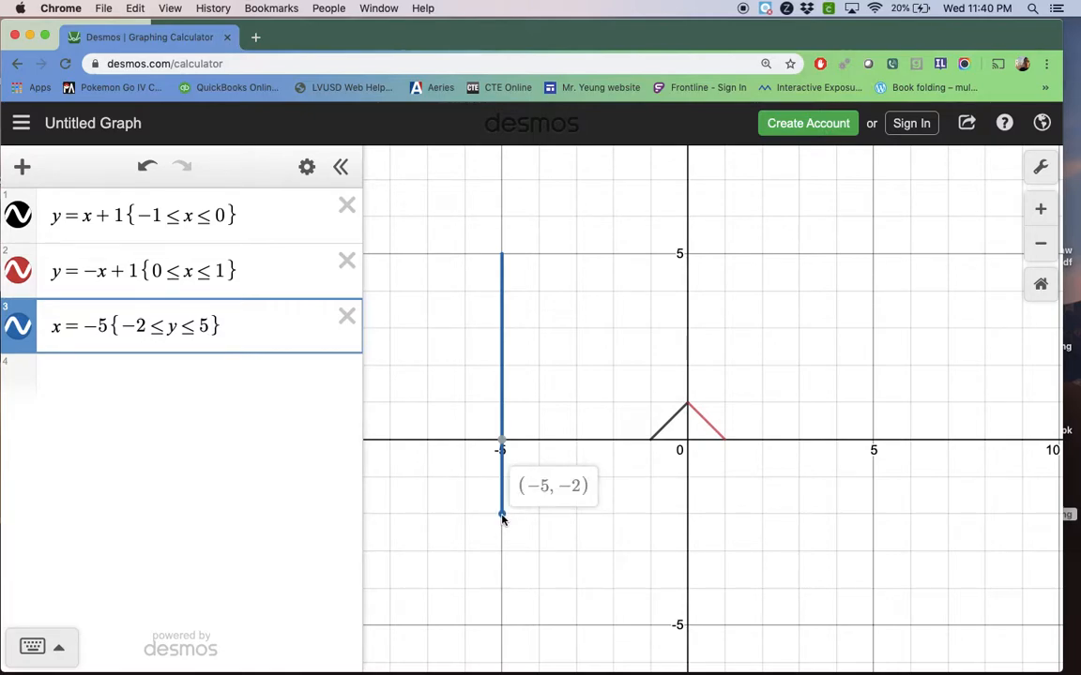
{"action": "left_click_drag", "start_coordinate": [503, 519], "coordinate": [495, 326]}
{"action": "mouse_move", "coordinate": [502, 256]}
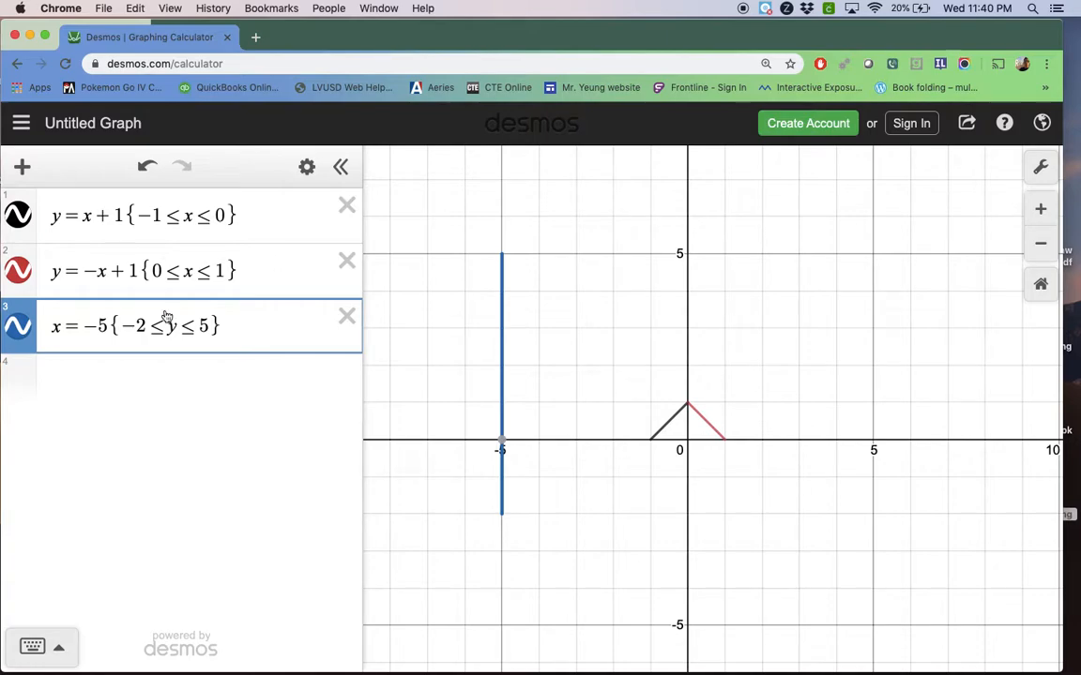
Add a fourth expression that graphs the horizontal line y = 5
{"action": "key", "text": "Return"}
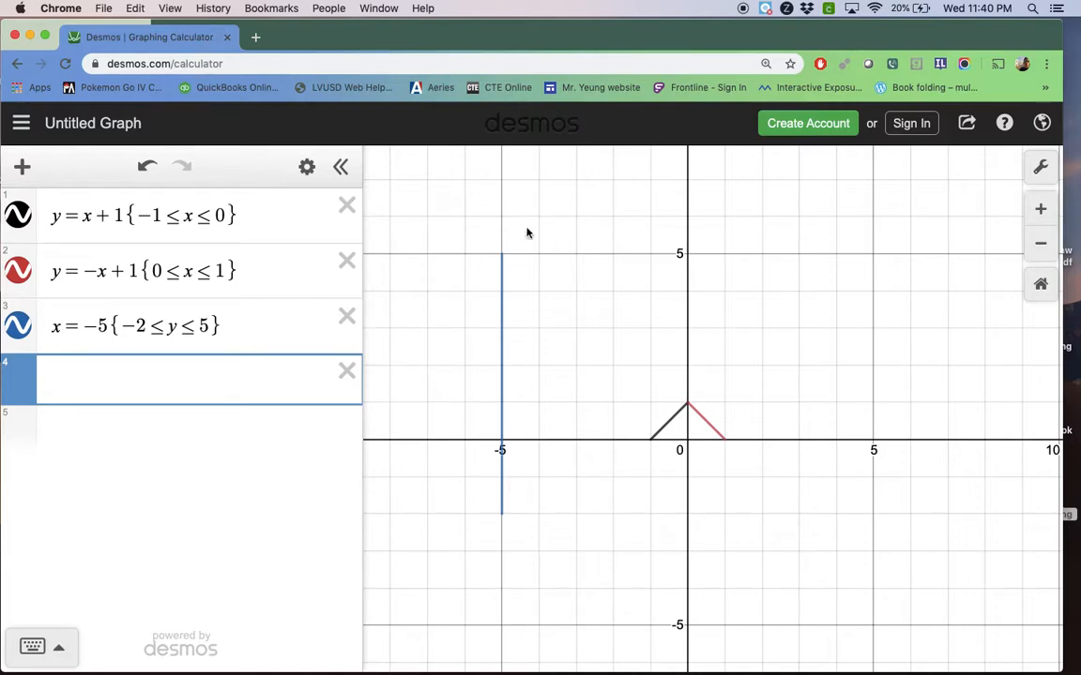
{"action": "type", "text": "y = "}
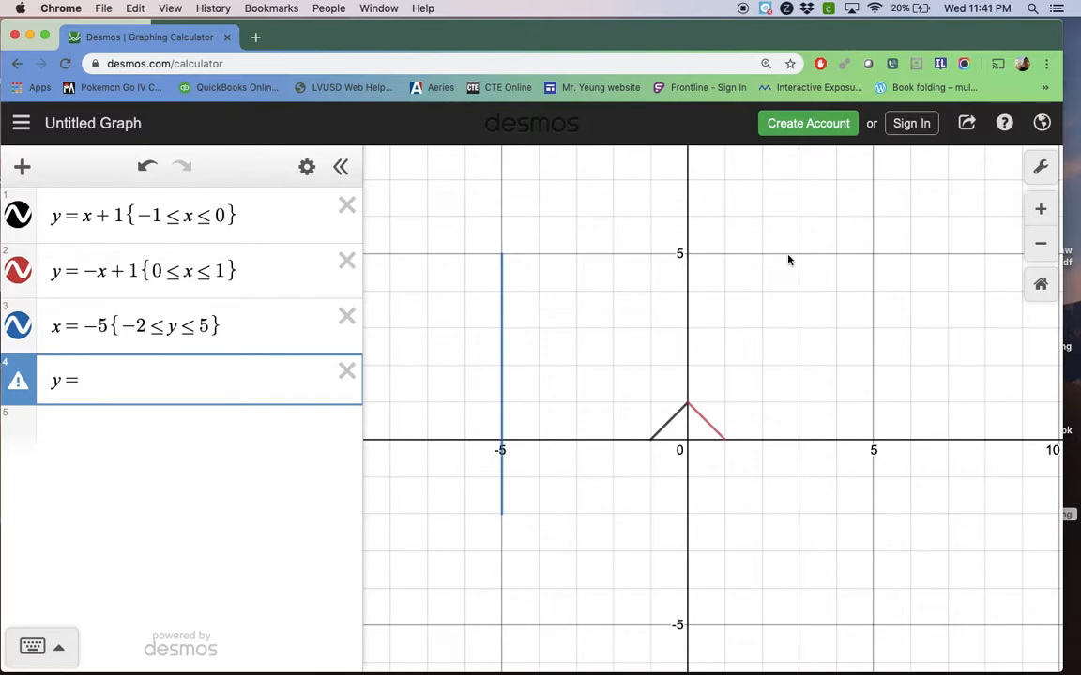
{"action": "type", "text": "5"}
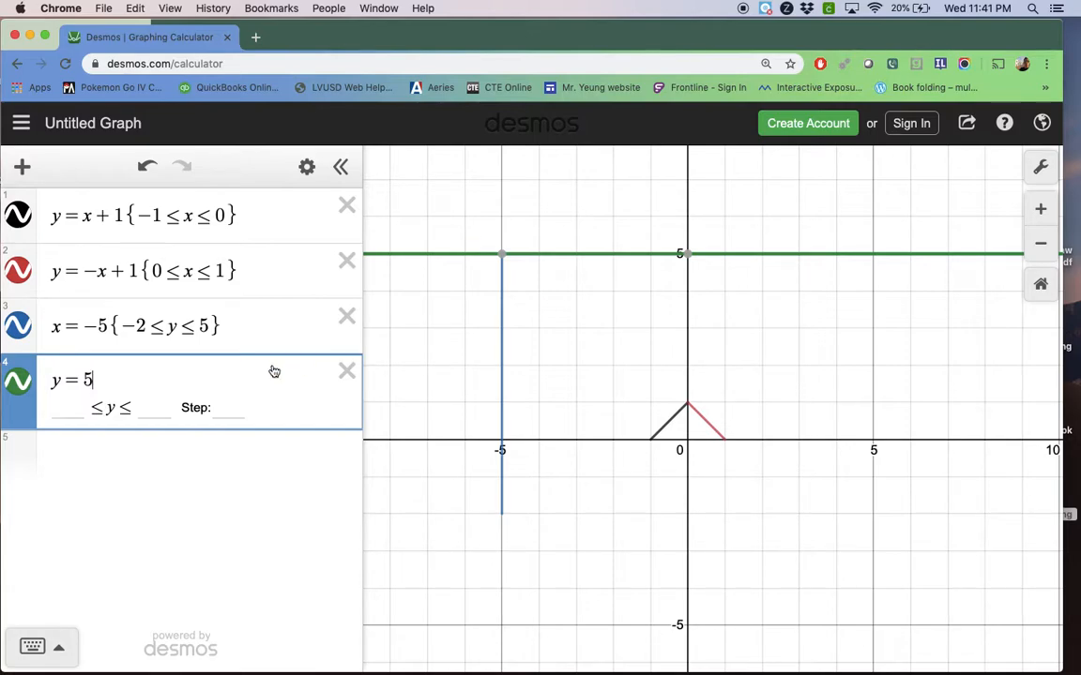
Restrict the horizontal line y = 5 to the domain {2 ≤ x ≤ 7}
{"action": "type", "text": "{"}
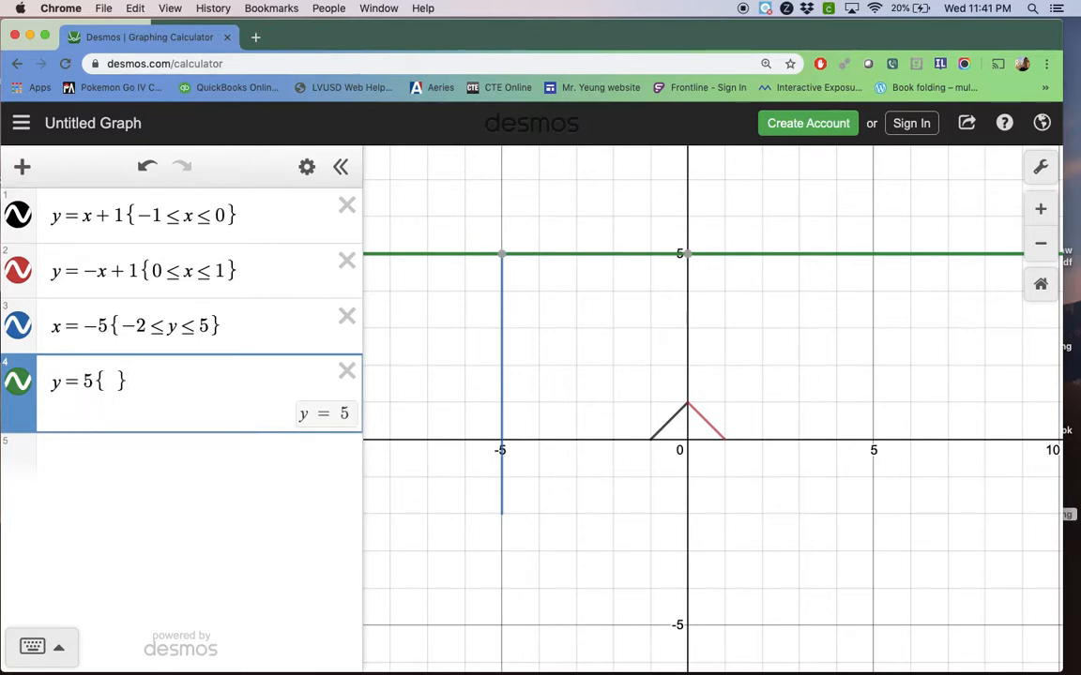
{"action": "type", "text": "<=x<="}
{"action": "key", "text": "Left"}
{"action": "key", "text": "Left"}
{"action": "key", "text": "Left"}
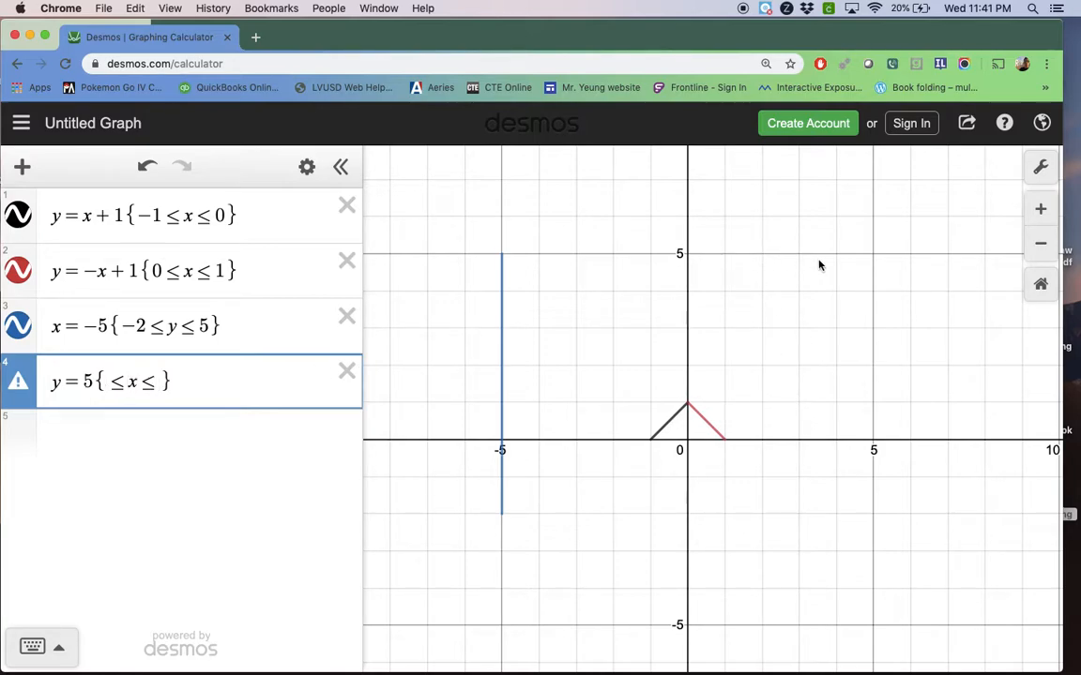
{"action": "type", "text": "2"}
{"action": "key", "text": "Right"}
{"action": "key", "text": "Right"}
{"action": "key", "text": "Right"}
{"action": "type", "text": "7"}
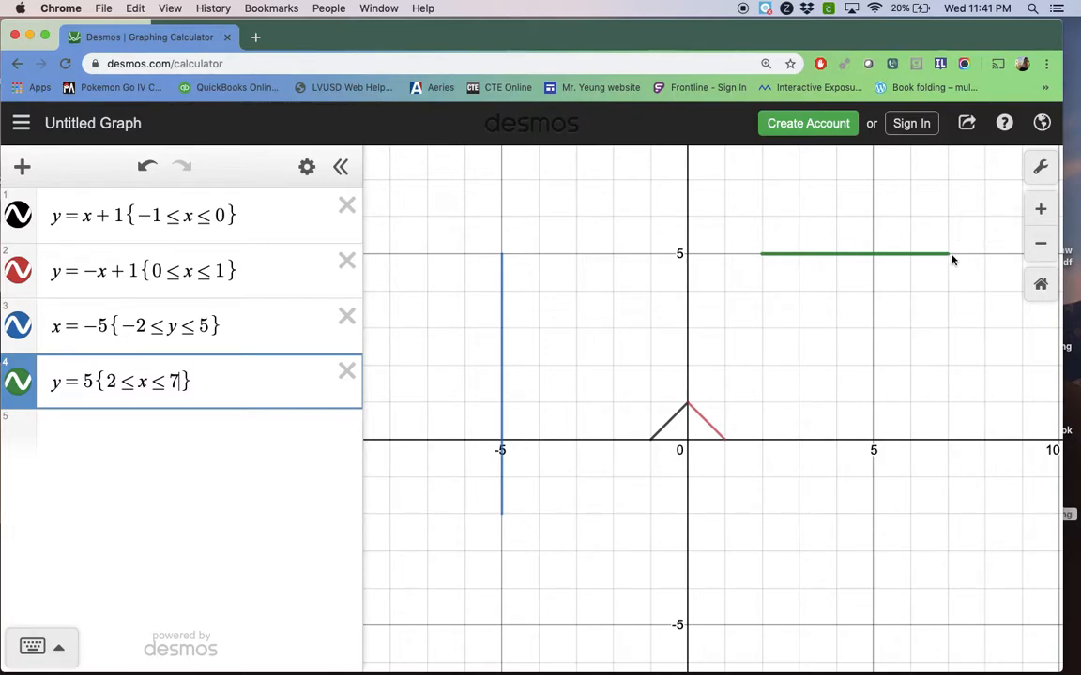
Trace the horizontal segment between its two endpoints to inspect their coordinates
{"action": "mouse_move", "coordinate": [762, 255]}
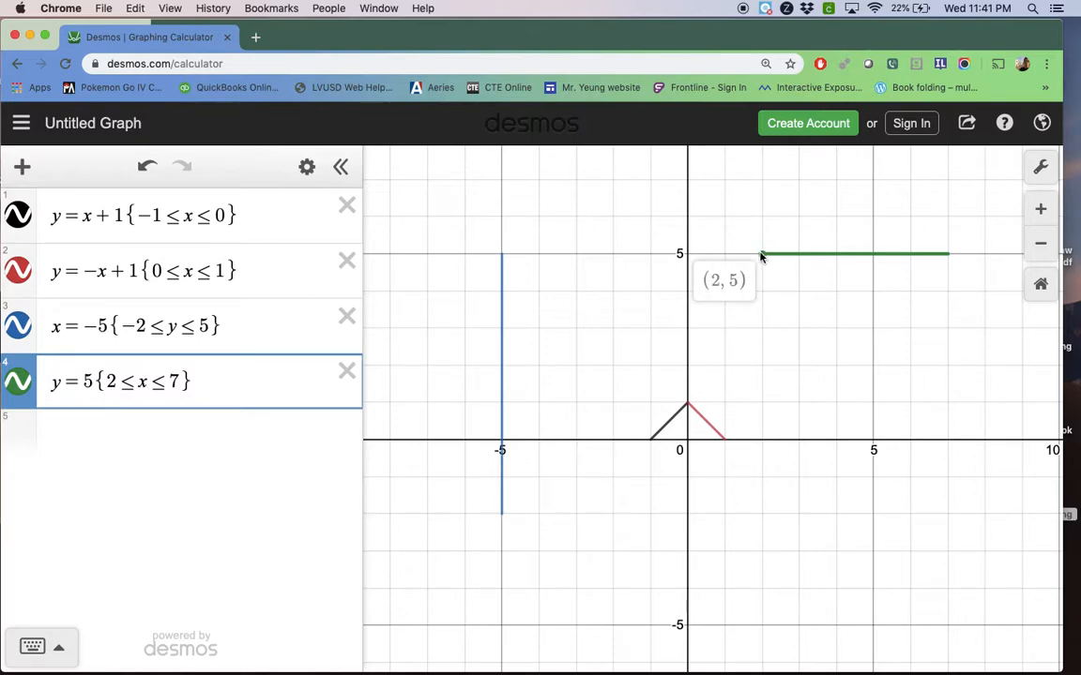
{"action": "left_click_drag", "start_coordinate": [760, 256], "coordinate": [955, 263]}
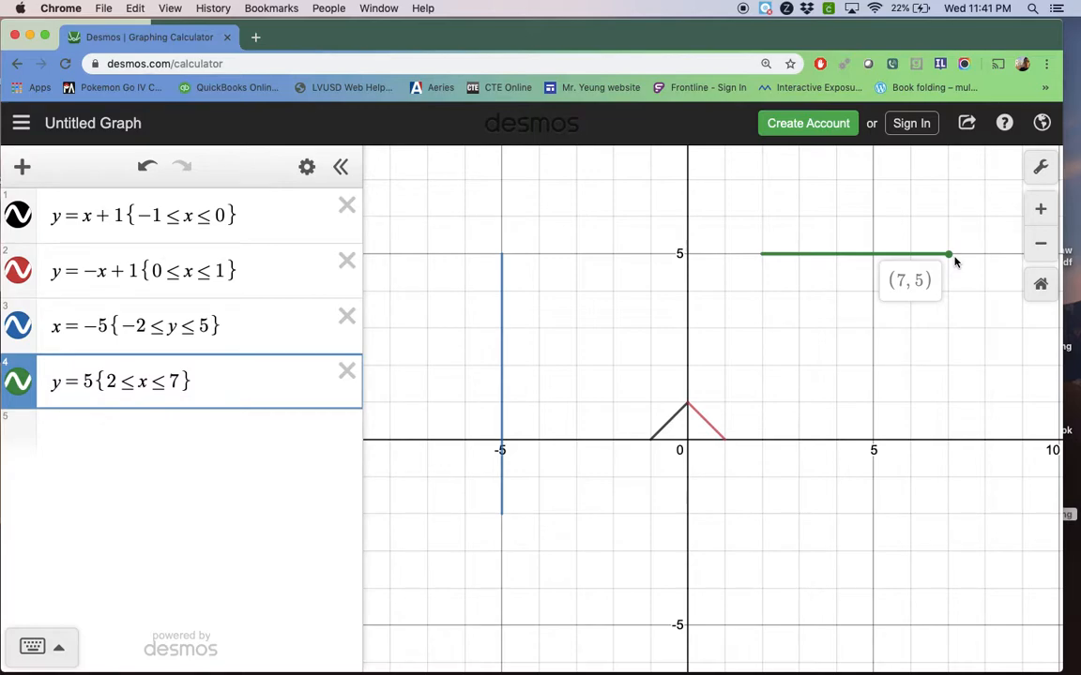
{"action": "mouse_move", "coordinate": [955, 262]}
{"action": "left_mouse_down"}
{"action": "mouse_move", "coordinate": [796, 229]}
{"action": "mouse_move", "coordinate": [767, 240]}
{"action": "mouse_move", "coordinate": [929, 254]}
{"action": "mouse_move", "coordinate": [762, 249]}
{"action": "left_mouse_up"}
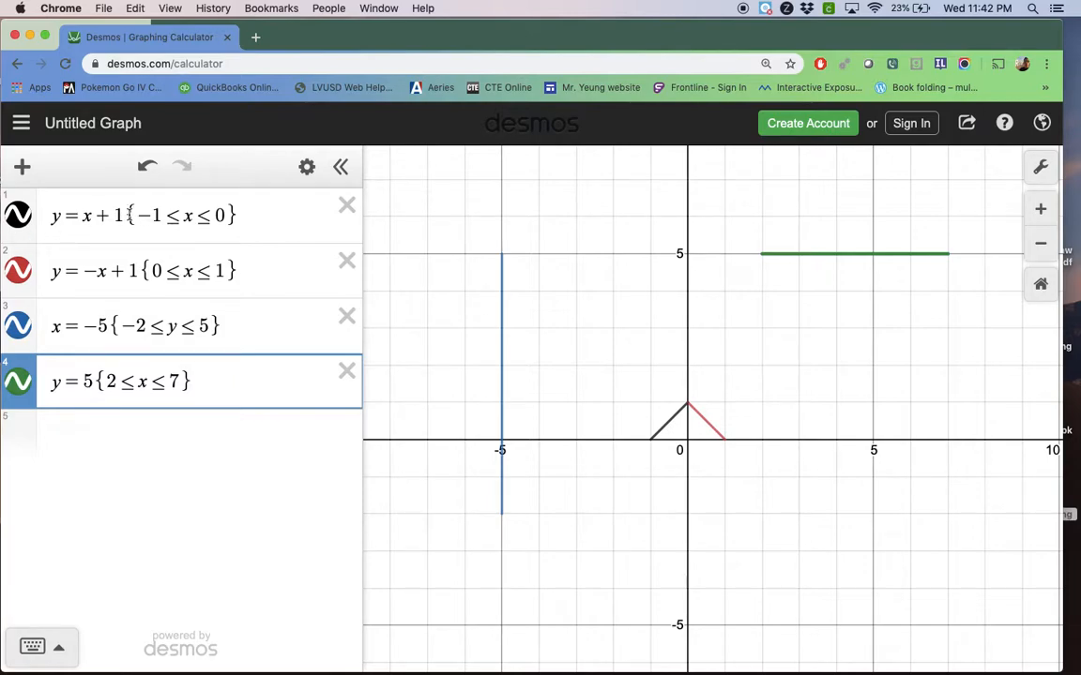
Highlight the line formulas ahead of the domain restrictions in the first two expressions, including −x + 1 in the second
{"action": "left_click", "coordinate": [106, 215]}
{"action": "left_click_drag", "start_coordinate": [105, 215], "coordinate": [83, 215]}
{"action": "left_click", "coordinate": [120, 287]}
{"action": "left_click", "coordinate": [137, 271]}
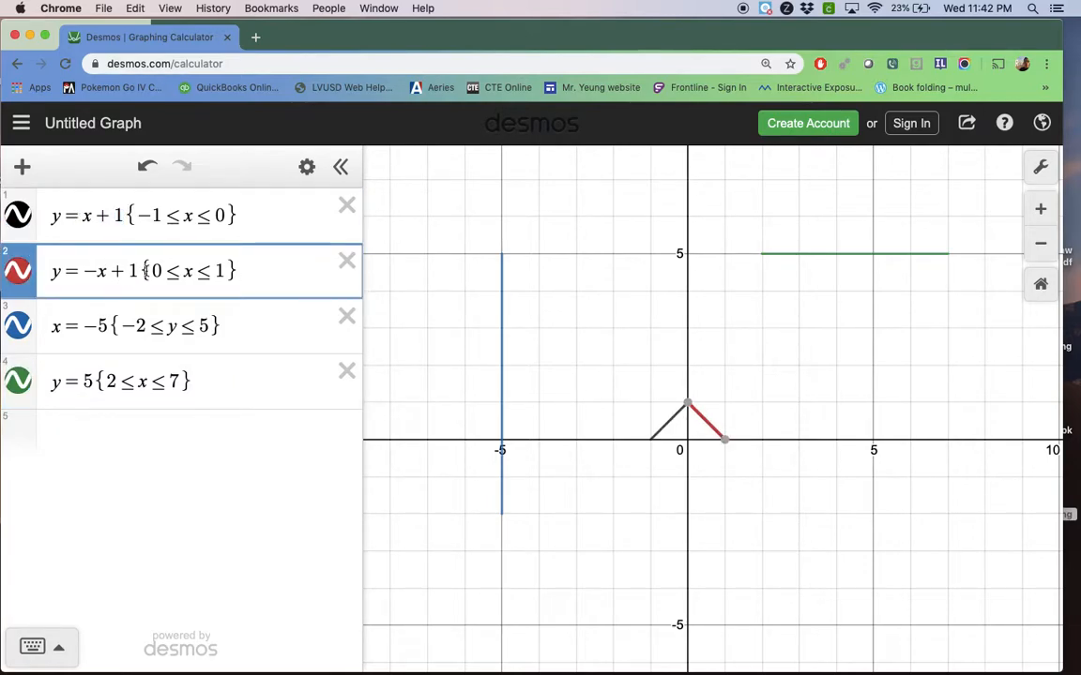
{"action": "left_click_drag", "start_coordinate": [137, 271], "coordinate": [81, 271]}
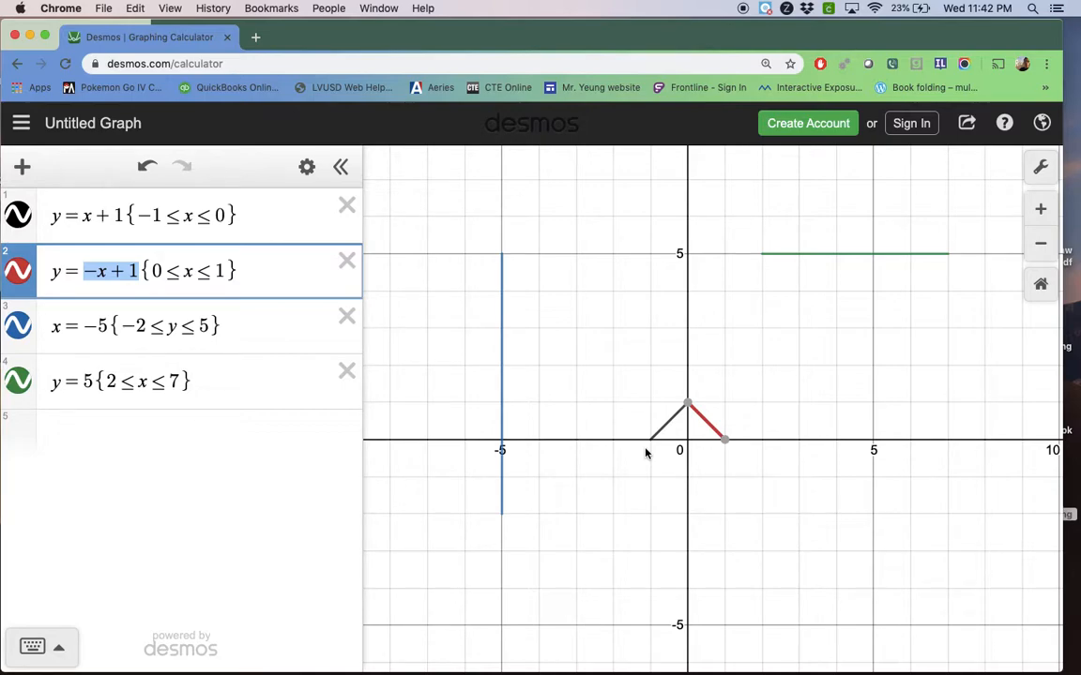
Add an empty fifth expression below y = 5 and deselect it
{"action": "left_click", "coordinate": [317, 429]}
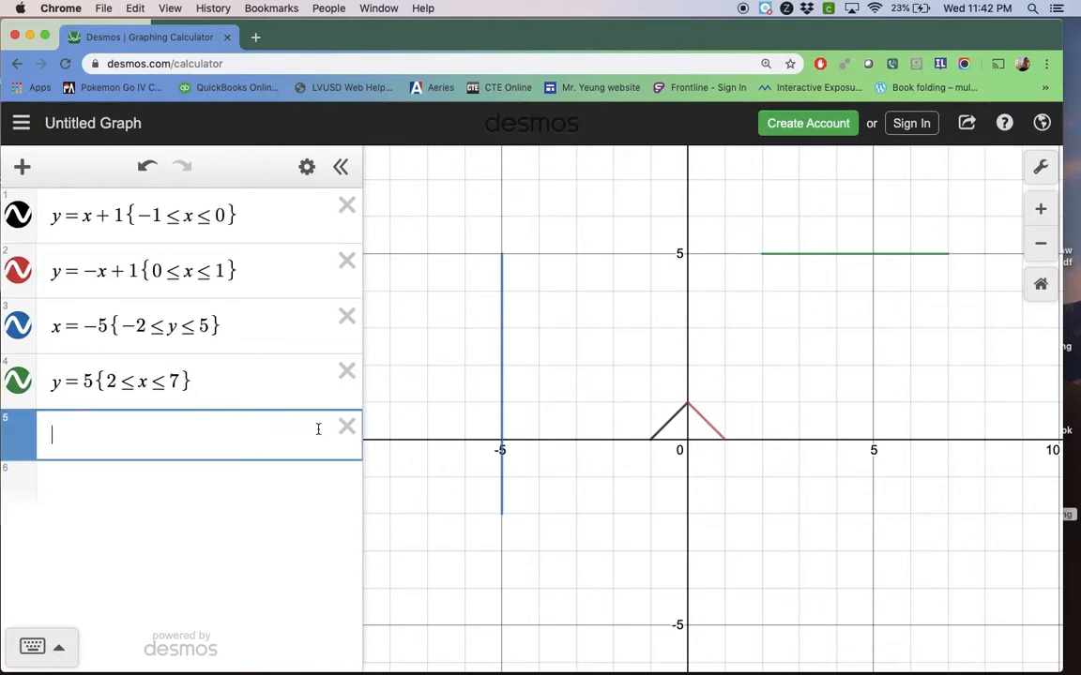
{"action": "left_click", "coordinate": [408, 379]}
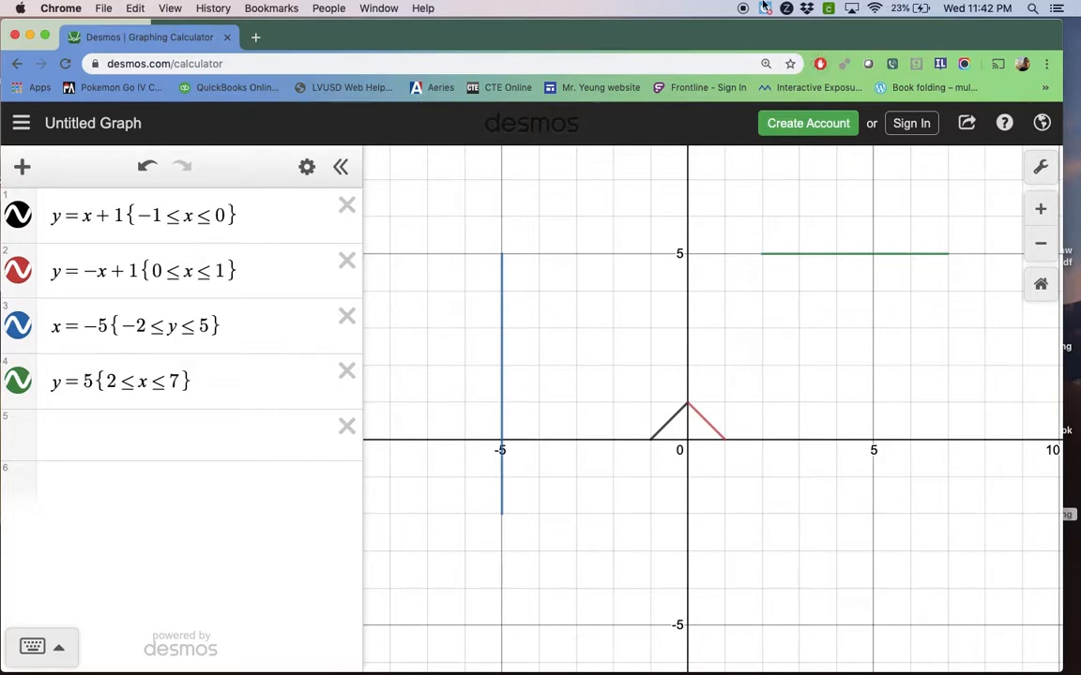